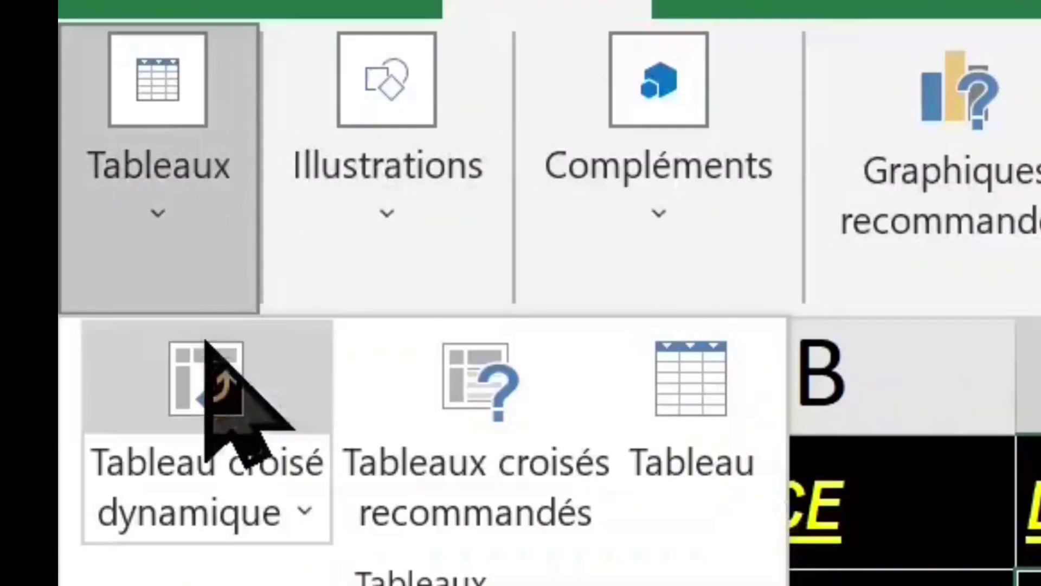
Step: Insert a pivot table from range BD!$A$1:$F$99 onto a new worksheet, Feuil3
{"action": "left_click", "coordinate": [67, 451]}
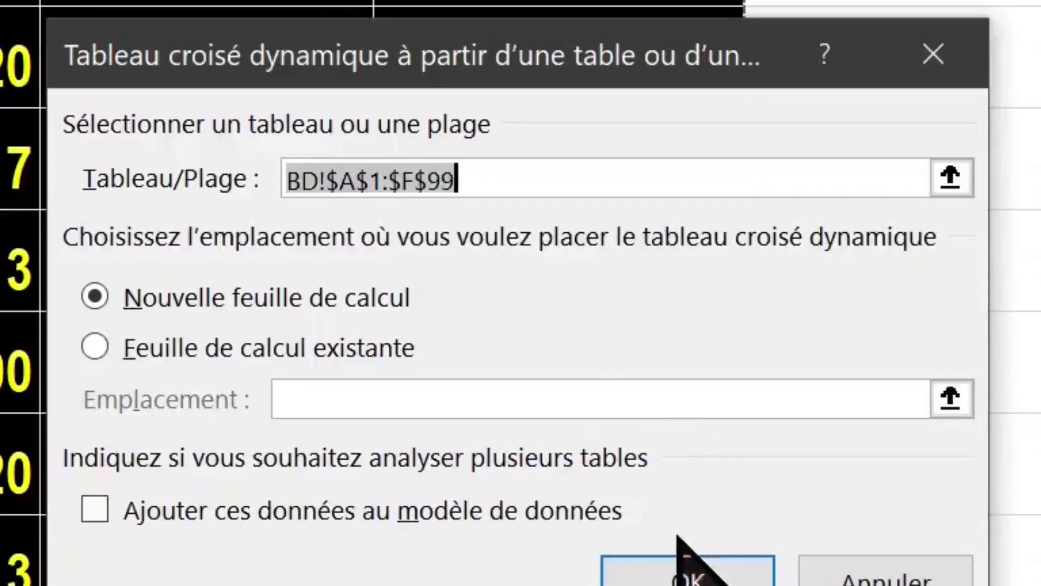
{"action": "left_click", "coordinate": [668, 567]}
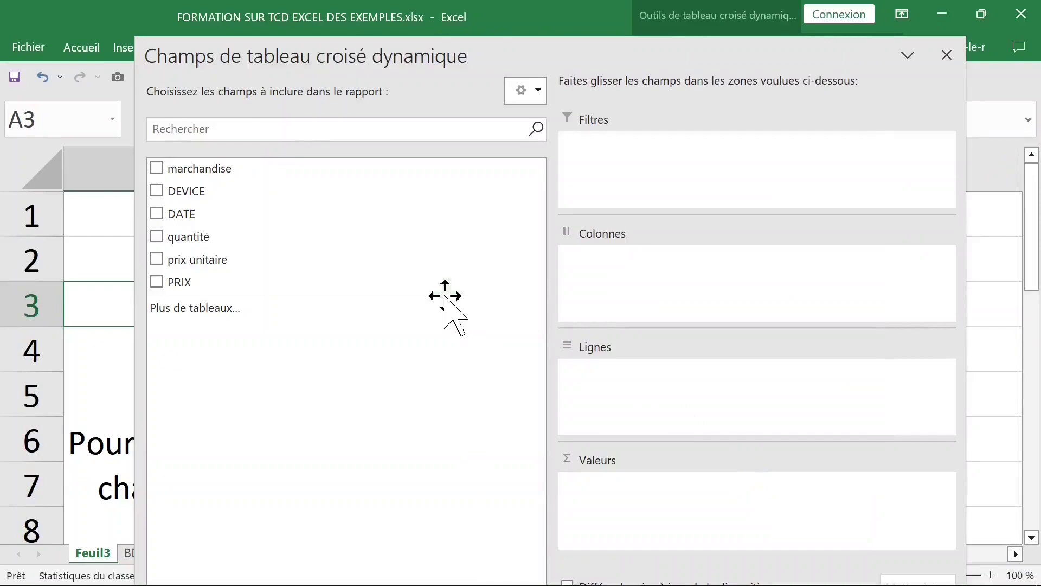
Step: Place marchandise in the pivot rows and glance at the BD source data
{"action": "mouse_move", "coordinate": [200, 168]}
{"action": "left_click_drag", "start_coordinate": [239, 169], "coordinate": [616, 373]}
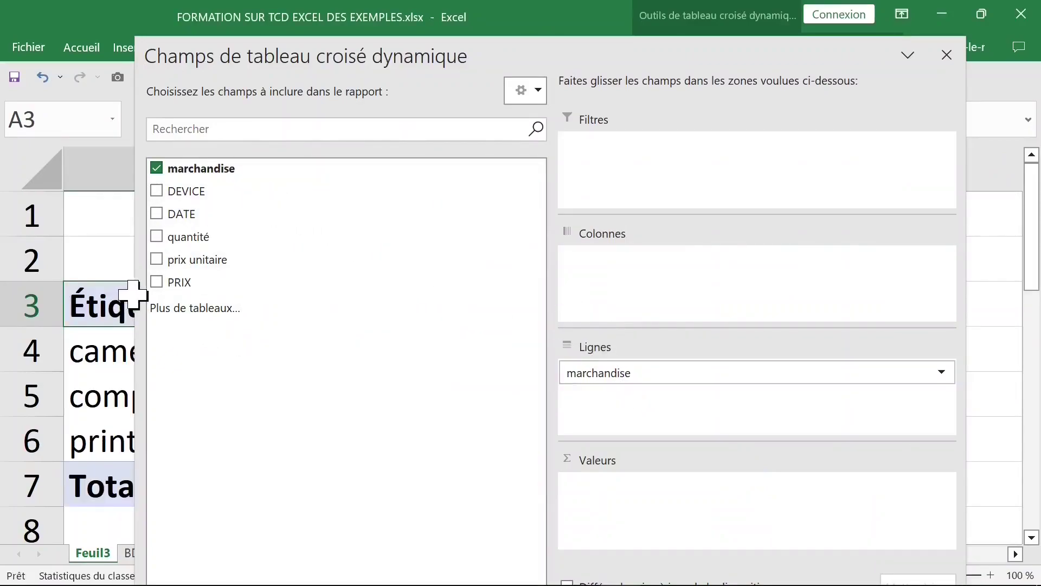
{"action": "left_click_drag", "start_coordinate": [137, 293], "coordinate": [685, 308]}
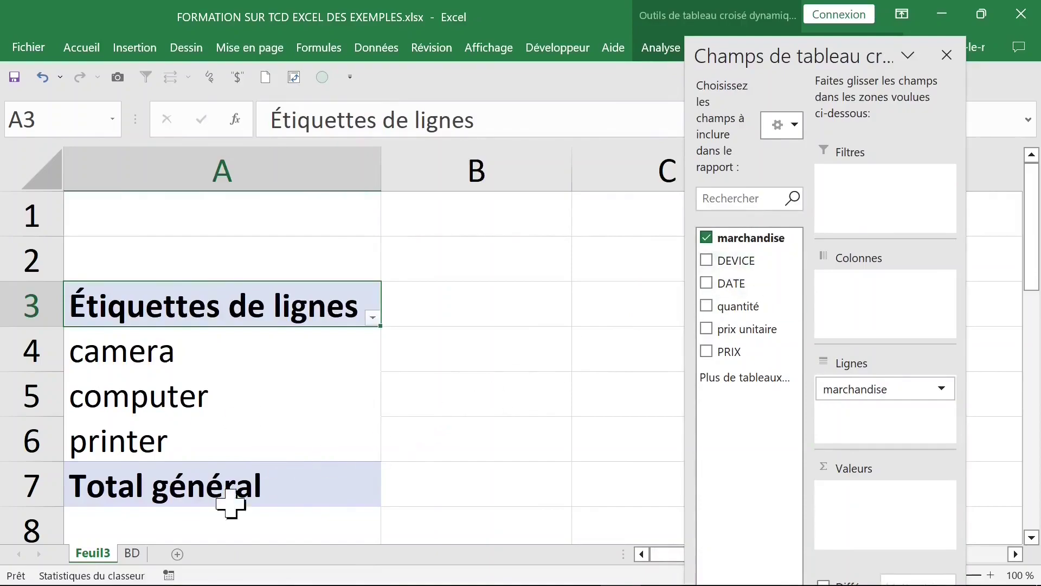
{"action": "left_click", "coordinate": [130, 553]}
{"action": "left_click", "coordinate": [222, 161]}
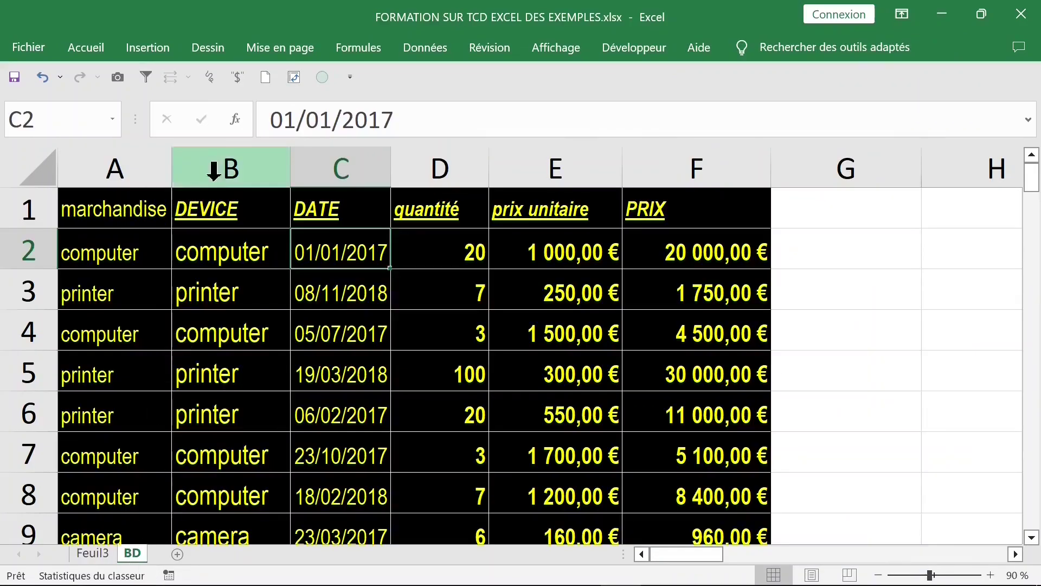
{"action": "left_click", "coordinate": [92, 552]}
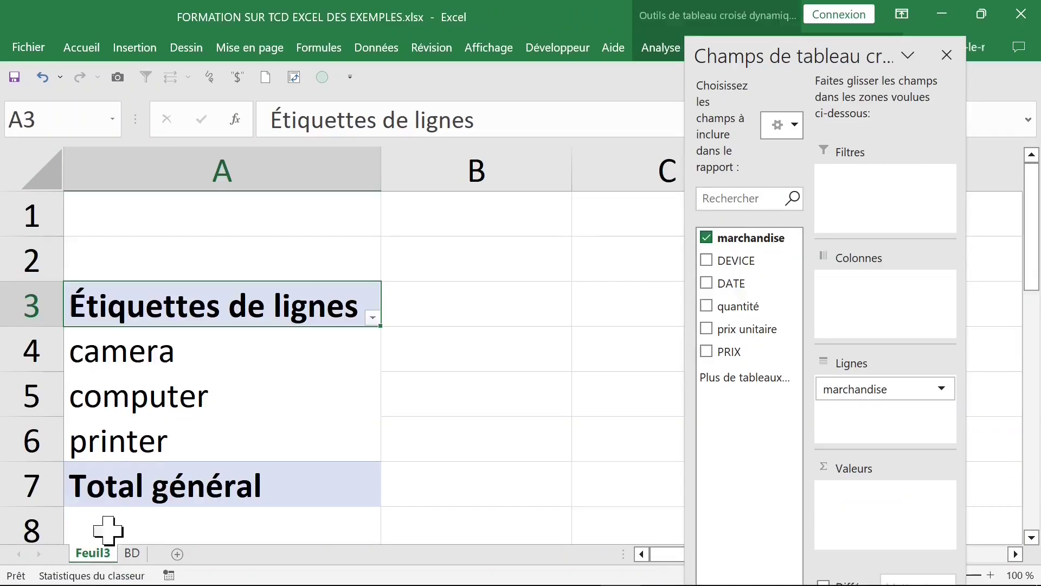
{"action": "mouse_move", "coordinate": [748, 306]}
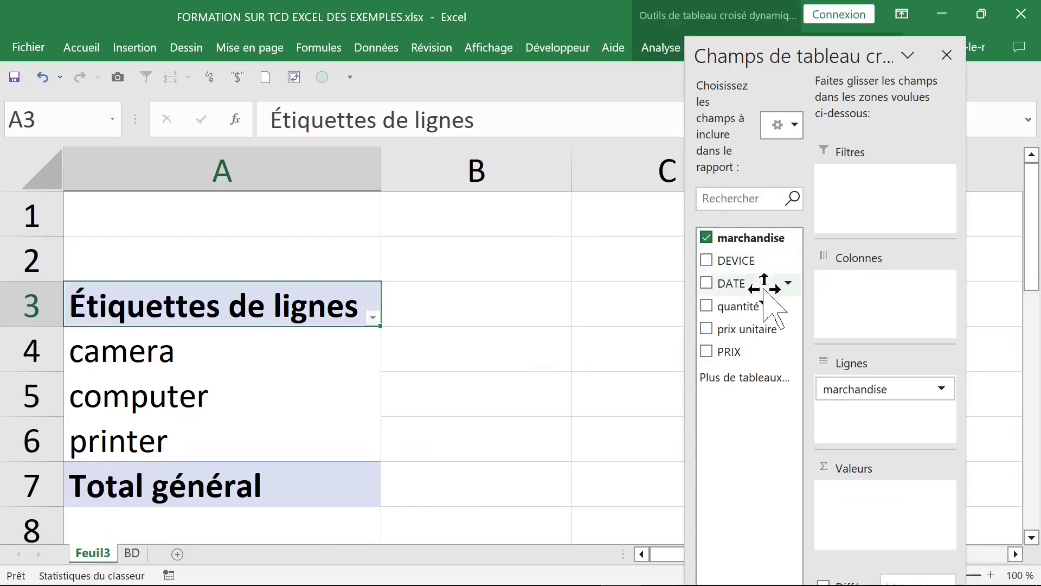
Step: Sum quantité per marchandise (camera 193, computer 206, printer 308) and close the field list
{"action": "left_click_drag", "start_coordinate": [750, 309], "coordinate": [862, 488]}
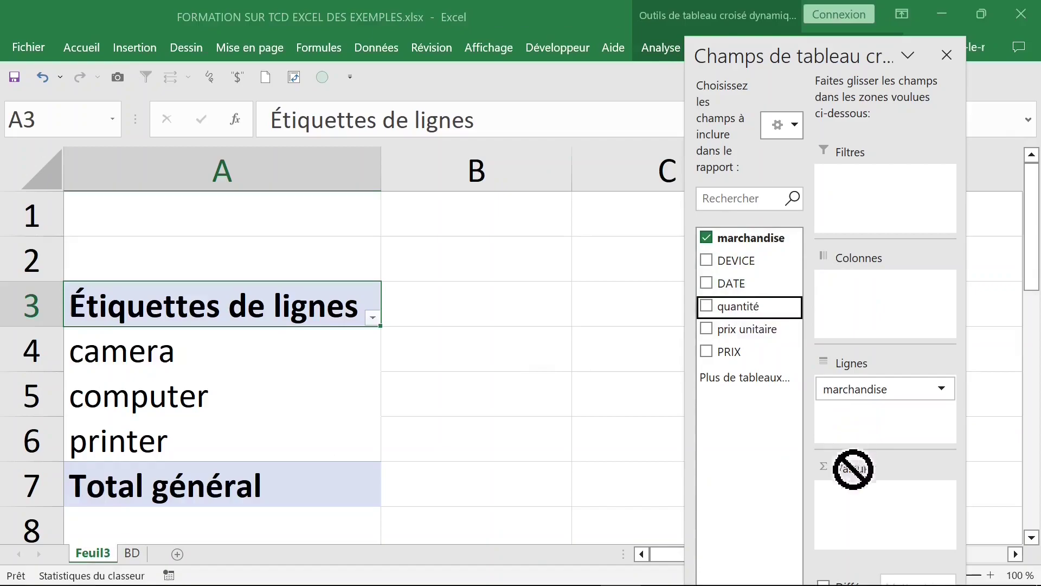
{"action": "left_click", "coordinate": [542, 389]}
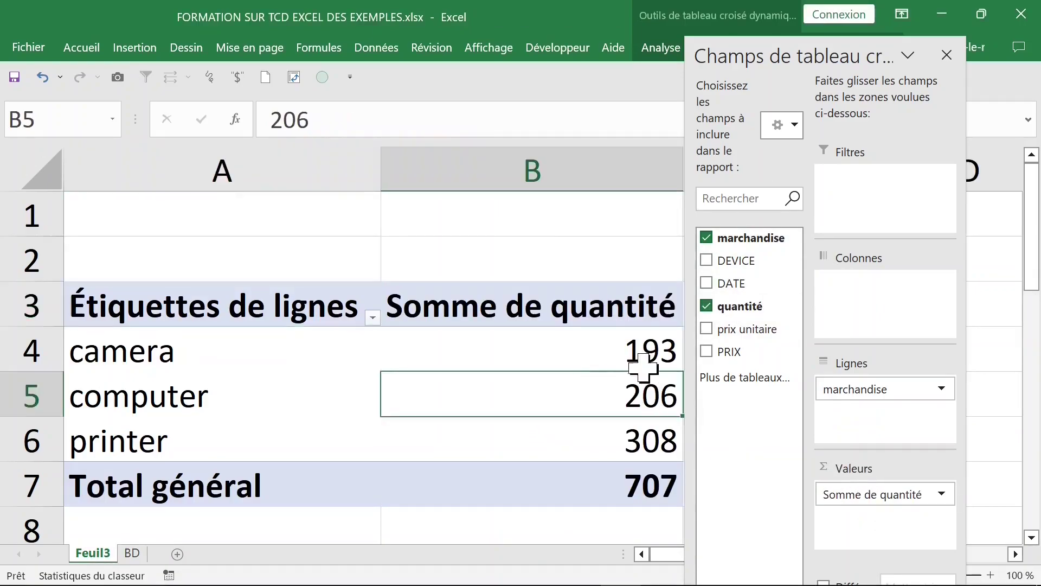
{"action": "left_click", "coordinate": [566, 347]}
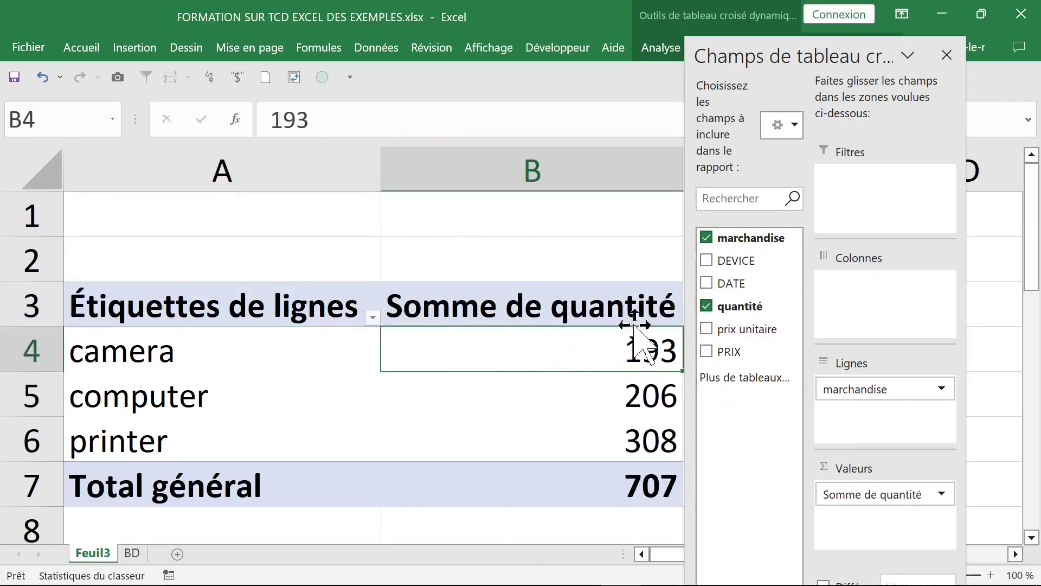
{"action": "left_click", "coordinate": [947, 55]}
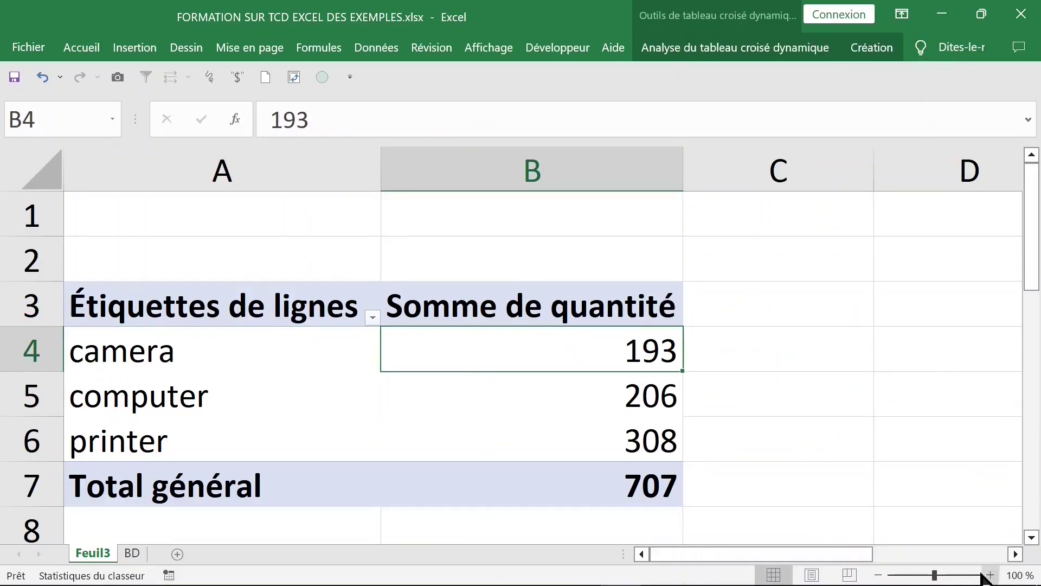
Step: Switch the pivot table to tabular layout so the row header reads marchandise
{"action": "left_click_drag", "start_coordinate": [927, 577], "coordinate": [926, 577]}
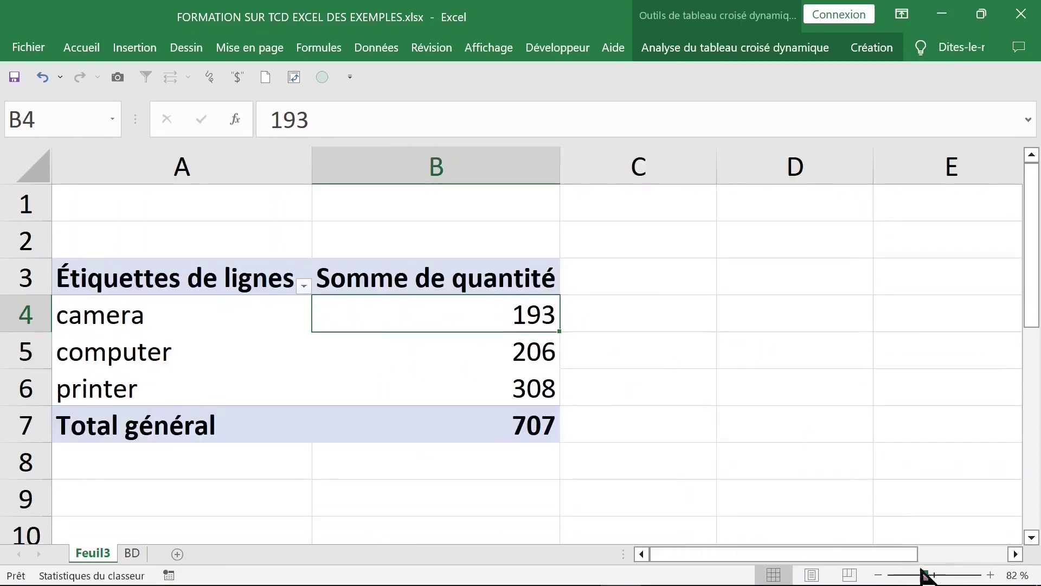
{"action": "left_click", "coordinate": [870, 48]}
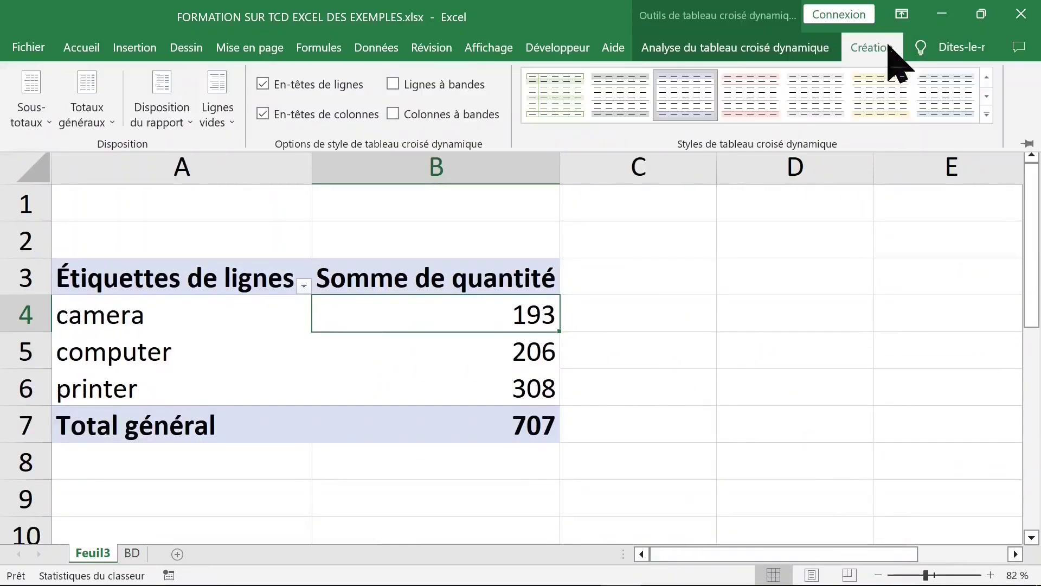
{"action": "left_click", "coordinate": [181, 111]}
{"action": "left_click", "coordinate": [233, 245]}
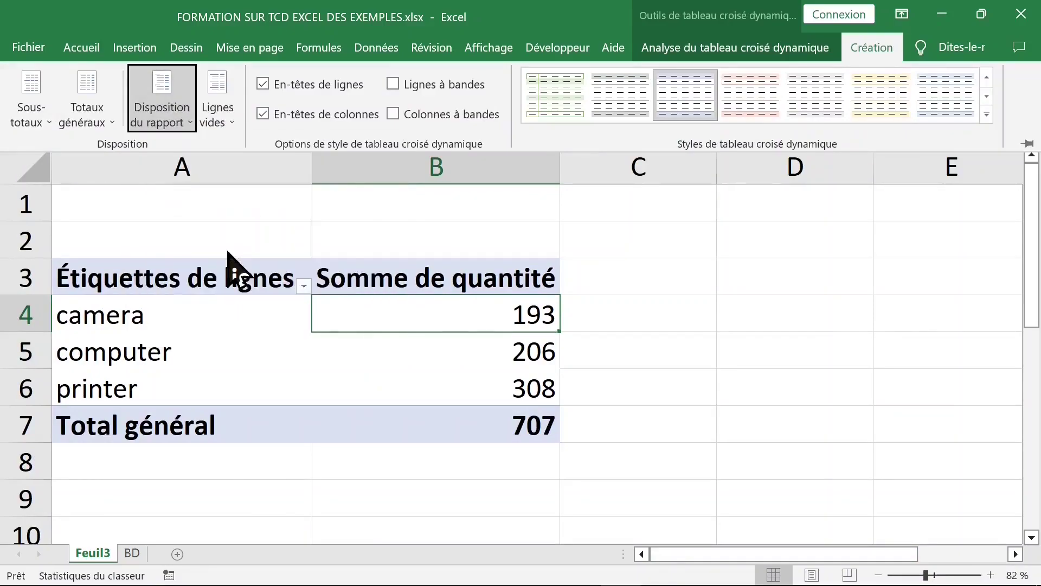
Step: Select the pivot rows A4:B6, then go to the BD data sheet
{"action": "left_click", "coordinate": [345, 315]}
{"action": "left_click_drag", "start_coordinate": [162, 314], "coordinate": [333, 400]}
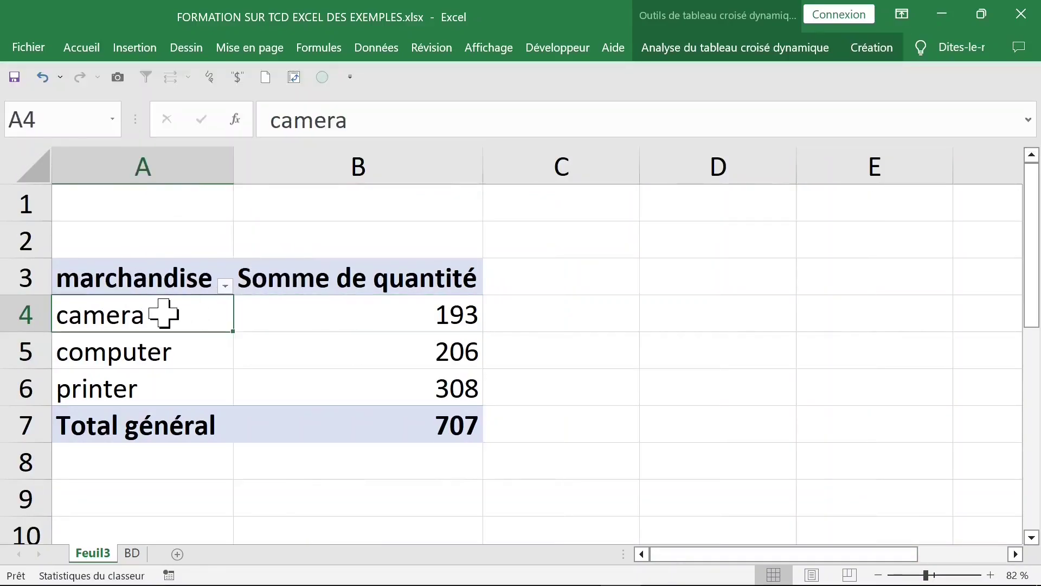
{"action": "left_click", "coordinate": [334, 311]}
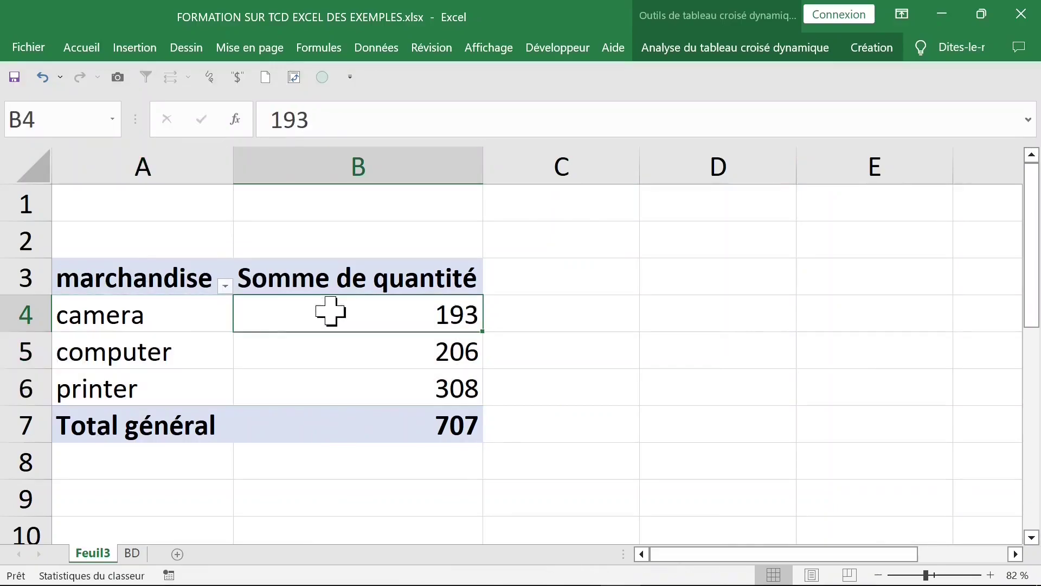
{"action": "left_click", "coordinate": [136, 320]}
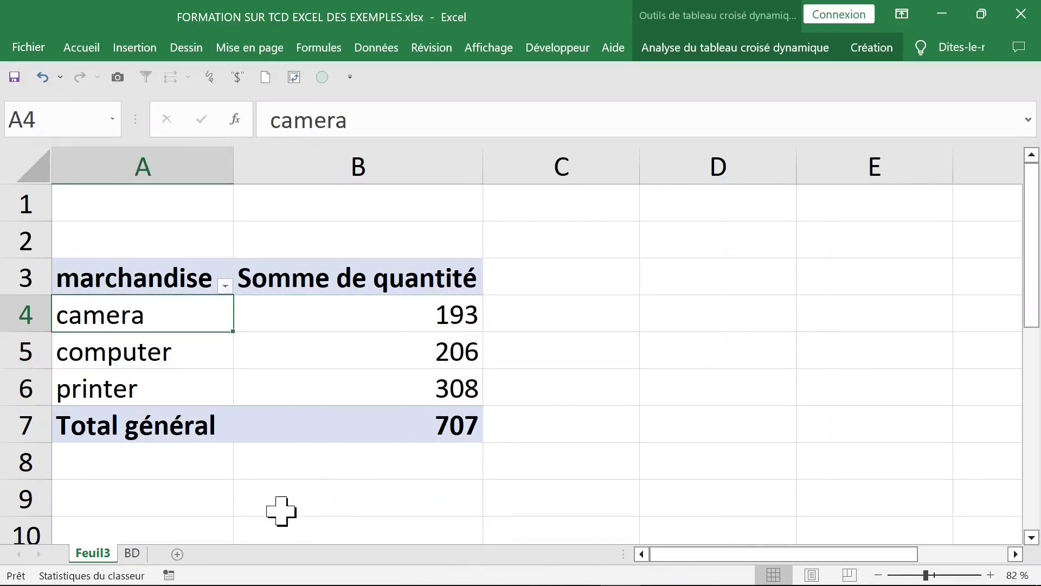
{"action": "left_click", "coordinate": [130, 553]}
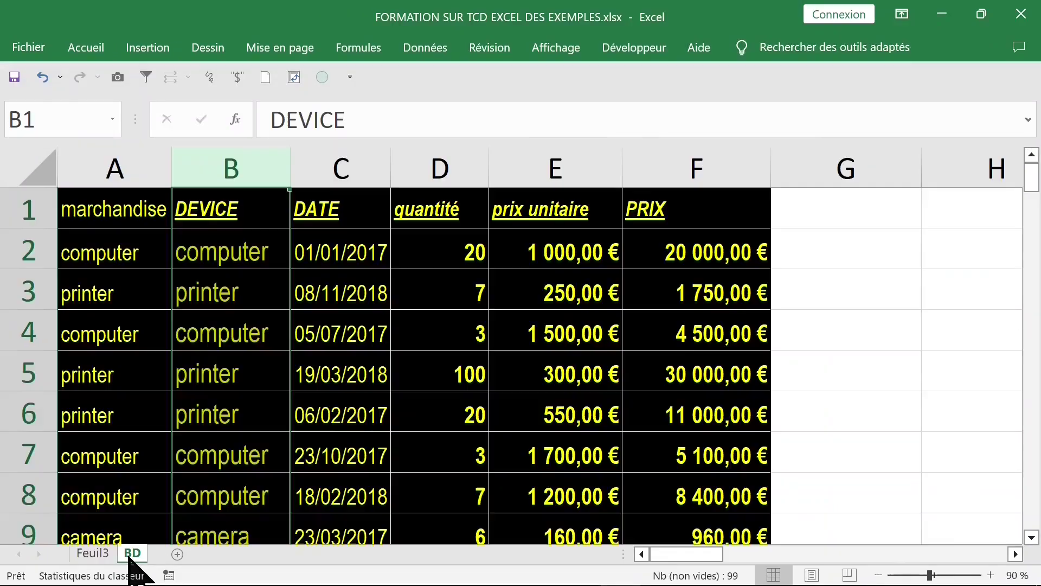
Step: Inspect BD data entries such as the DEVICE label, quantité 20 and prix unitaire
{"action": "left_click", "coordinate": [272, 353]}
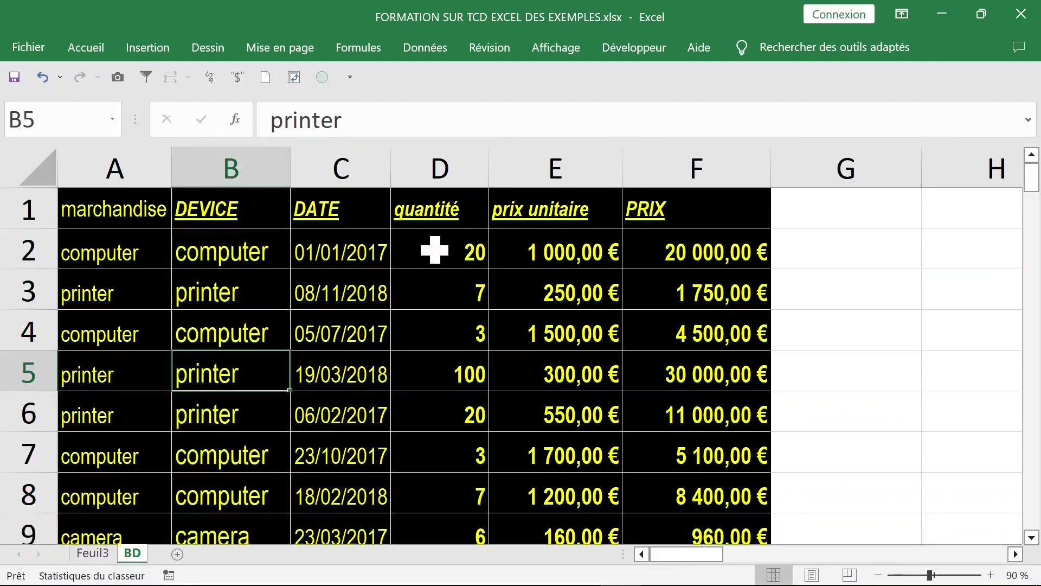
{"action": "left_click", "coordinate": [459, 249]}
{"action": "left_click", "coordinate": [537, 258]}
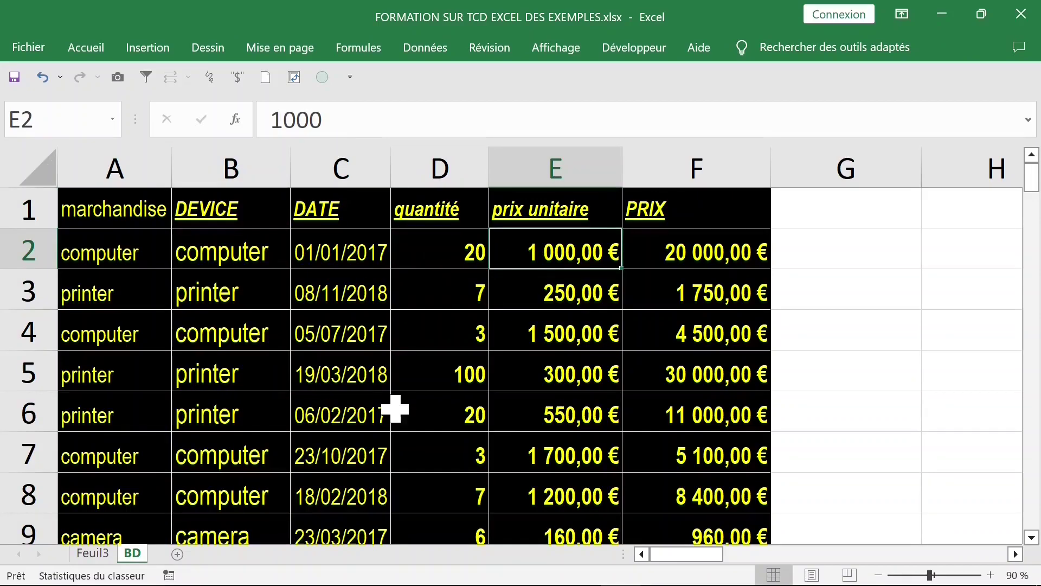
Step: Return to Feuil3 and reopen the pivot table field list from the quantity values
{"action": "left_click", "coordinate": [96, 553]}
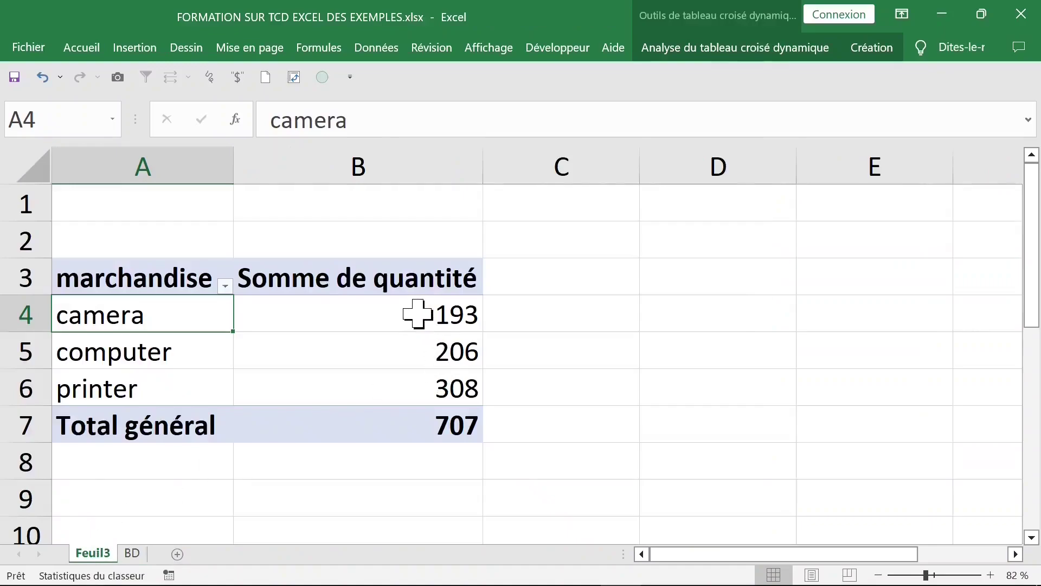
{"action": "left_click", "coordinate": [379, 311]}
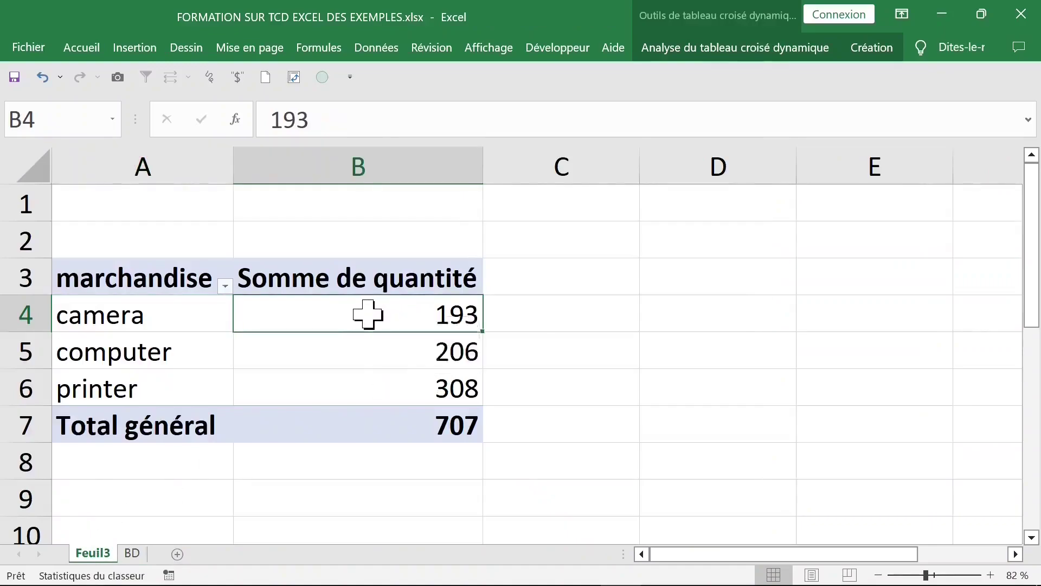
{"action": "right_click", "coordinate": [369, 315]}
{"action": "left_click", "coordinate": [462, 566]}
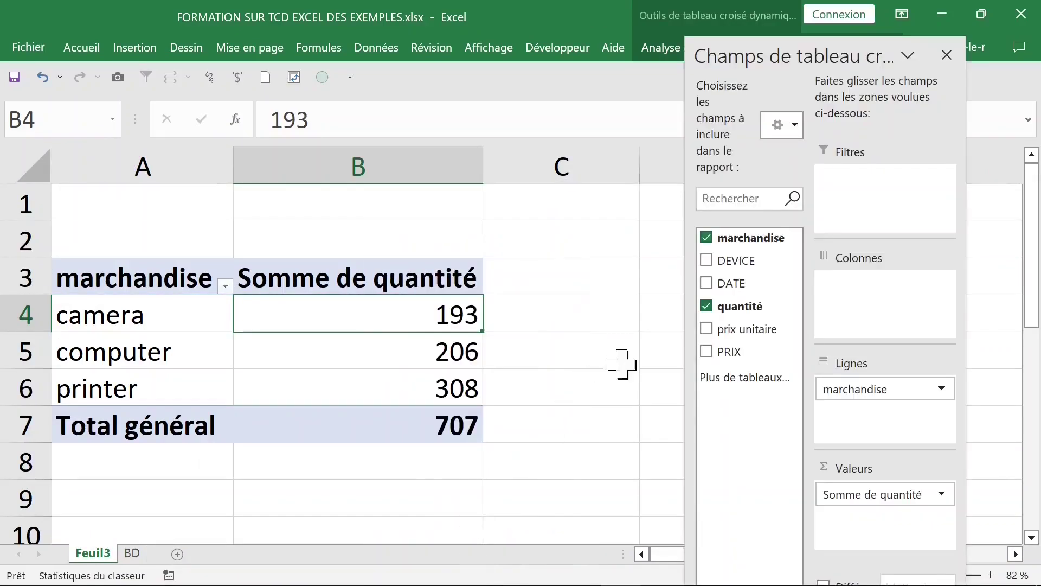
Step: Add prix unitaire to the pivot values summarised by Max: camera 700, computer 2500, printer 660
{"action": "left_click", "coordinate": [705, 307]}
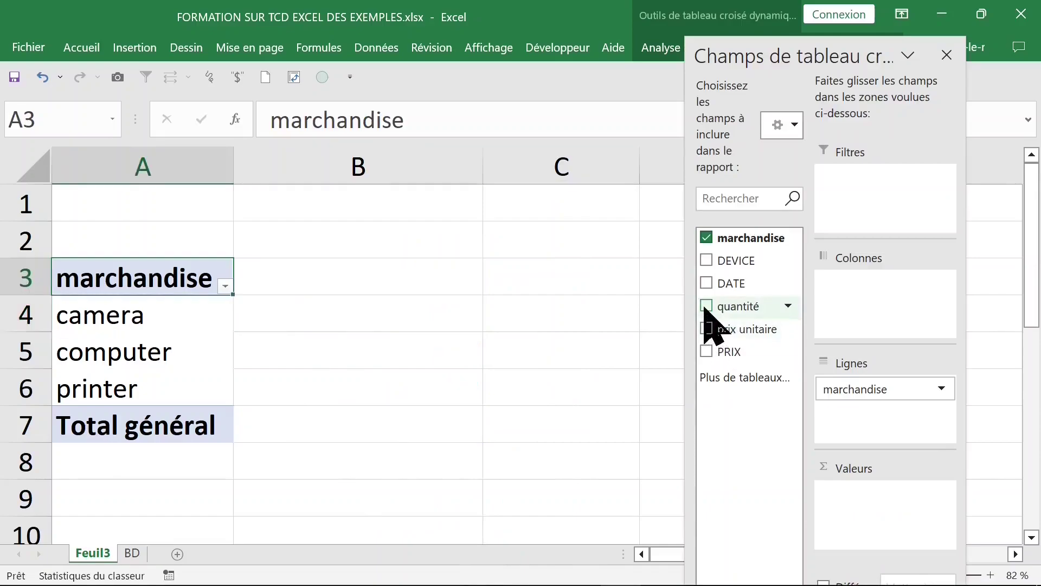
{"action": "left_click", "coordinate": [706, 329]}
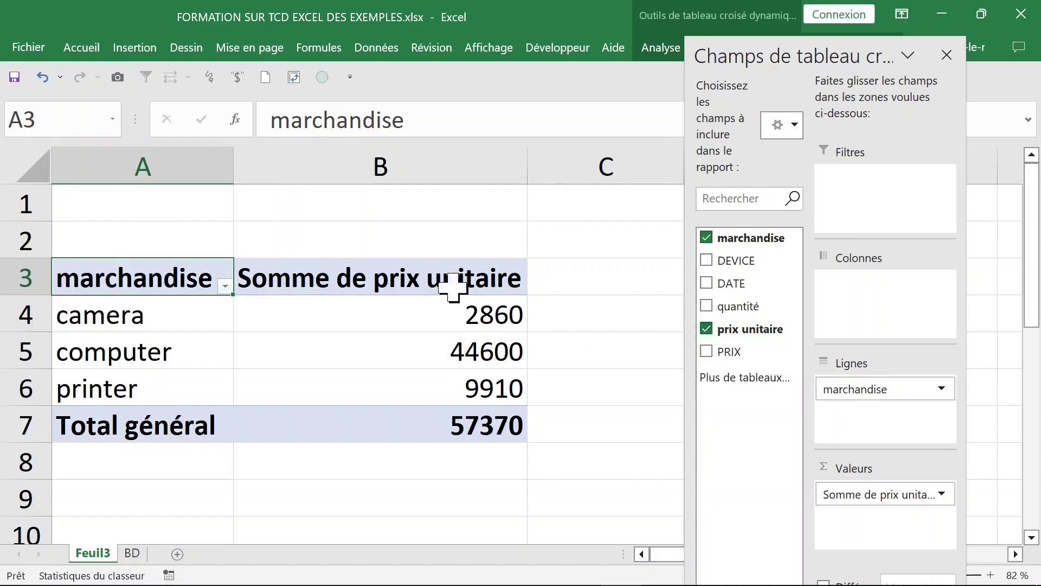
{"action": "left_click", "coordinate": [422, 280]}
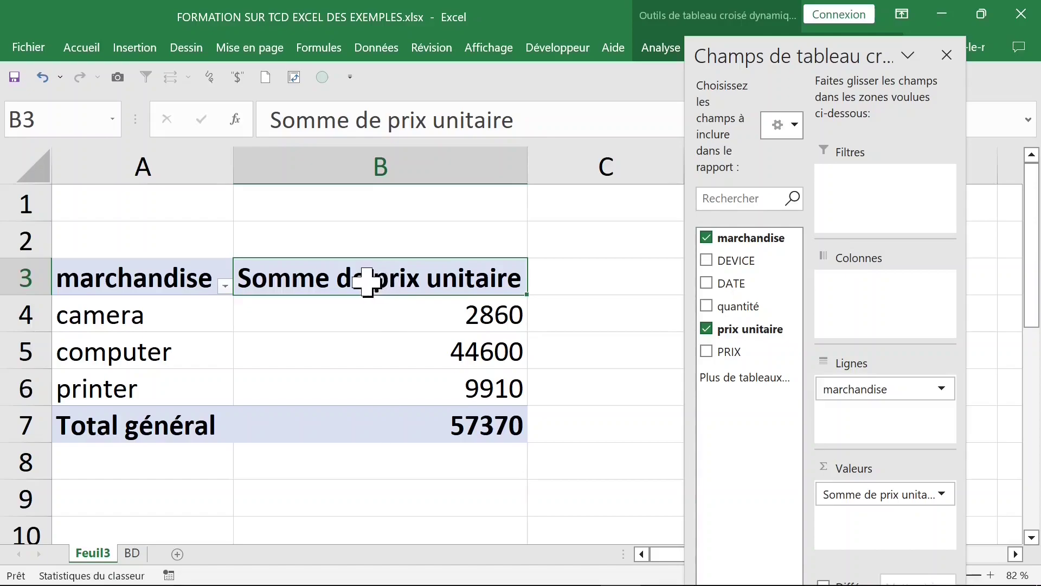
{"action": "double_click", "coordinate": [368, 281]}
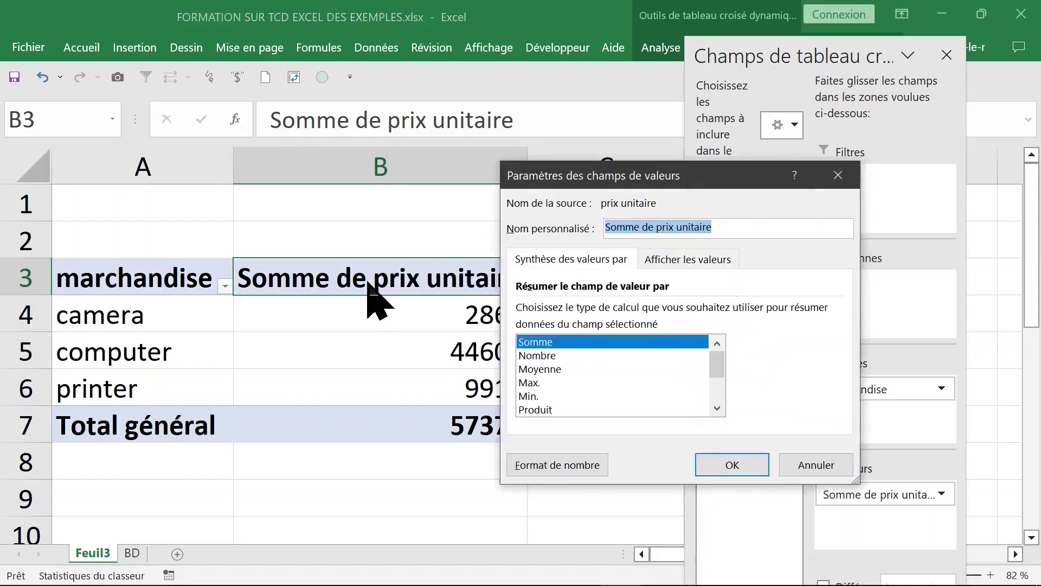
{"action": "left_click", "coordinate": [545, 385]}
{"action": "left_click", "coordinate": [702, 466]}
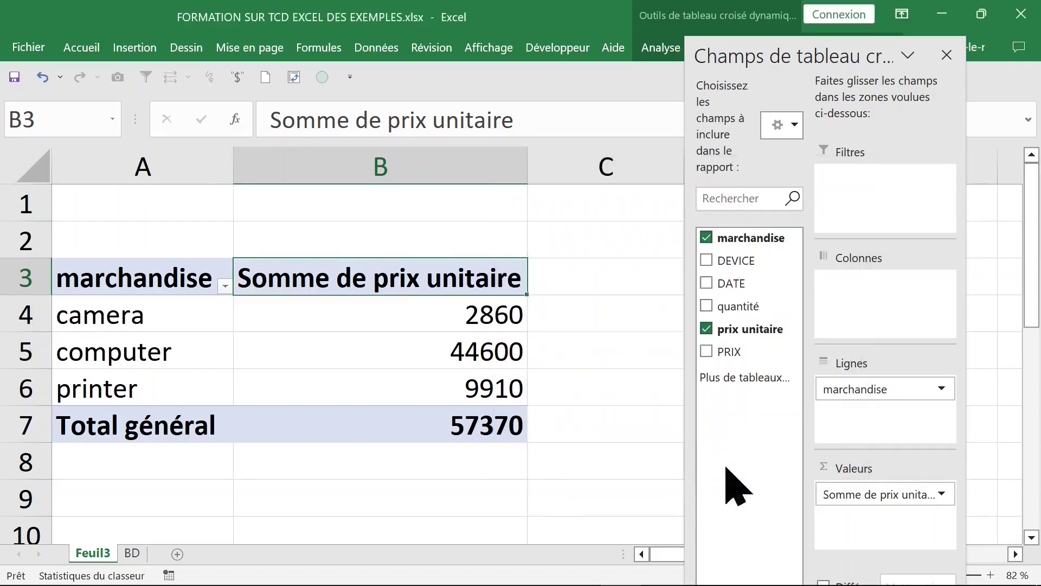
{"action": "left_click", "coordinate": [363, 324]}
Step: Format the prix unitaire values in column B as Monétaire euros
{"action": "right_click", "coordinate": [354, 316]}
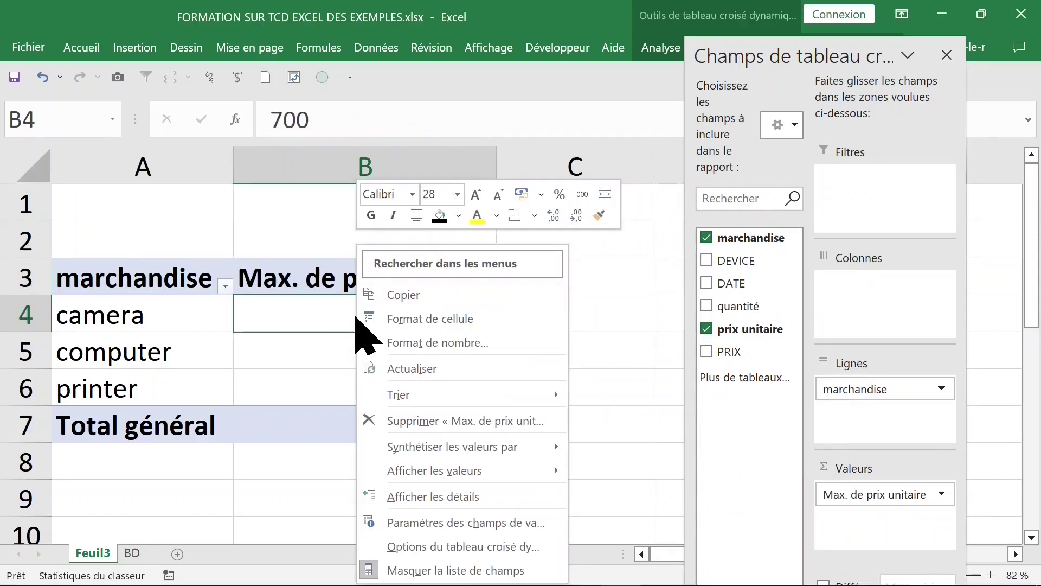
{"action": "left_click", "coordinate": [403, 342]}
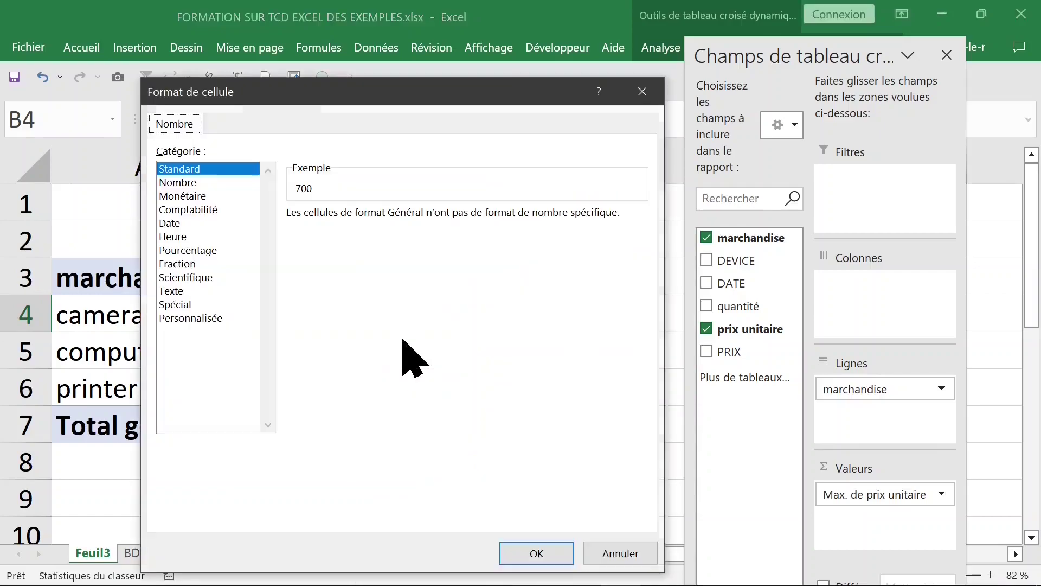
{"action": "left_click", "coordinate": [188, 197]}
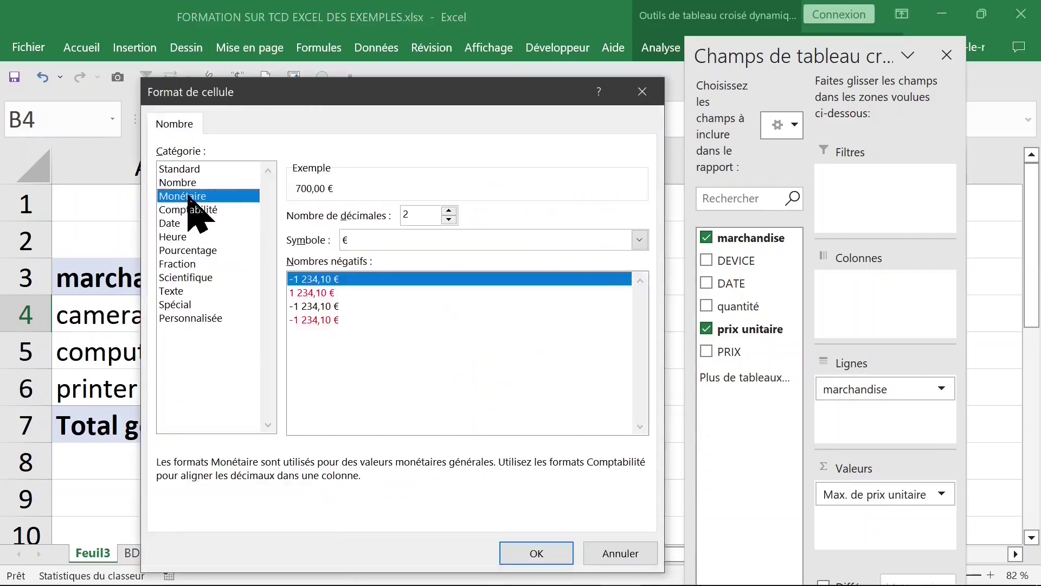
{"action": "left_click", "coordinate": [537, 552]}
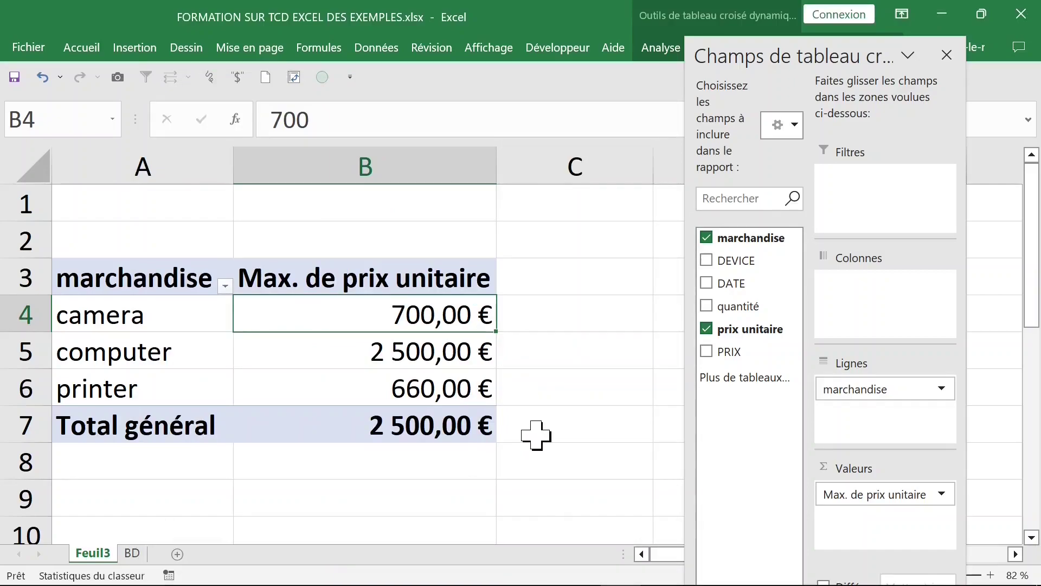
Step: Change that column's summary from Max to Min, giving 40,00 €, 1 000,00 €, 200,00 €
{"action": "double_click", "coordinate": [360, 282]}
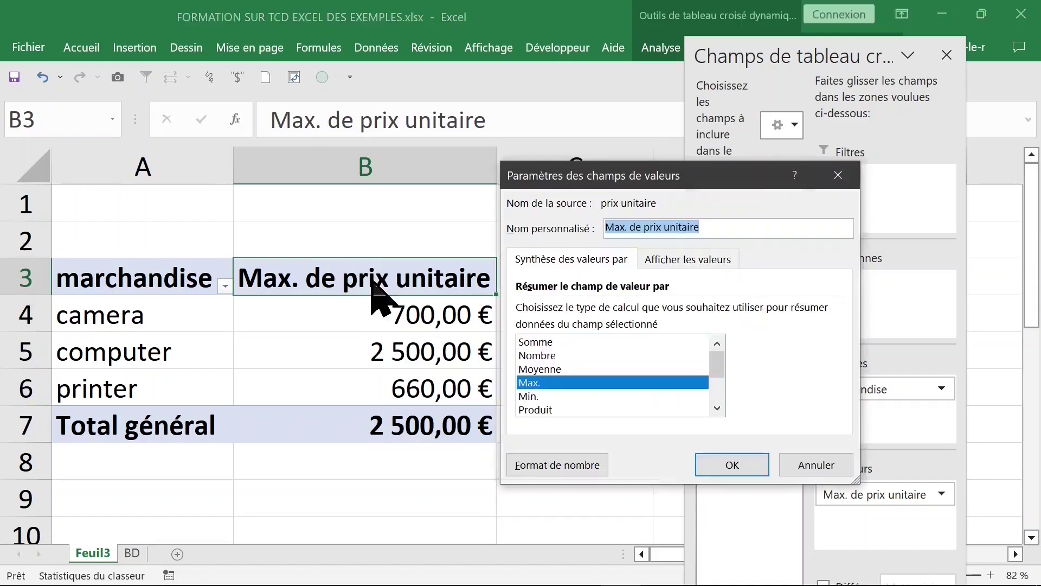
{"action": "left_click", "coordinate": [534, 396]}
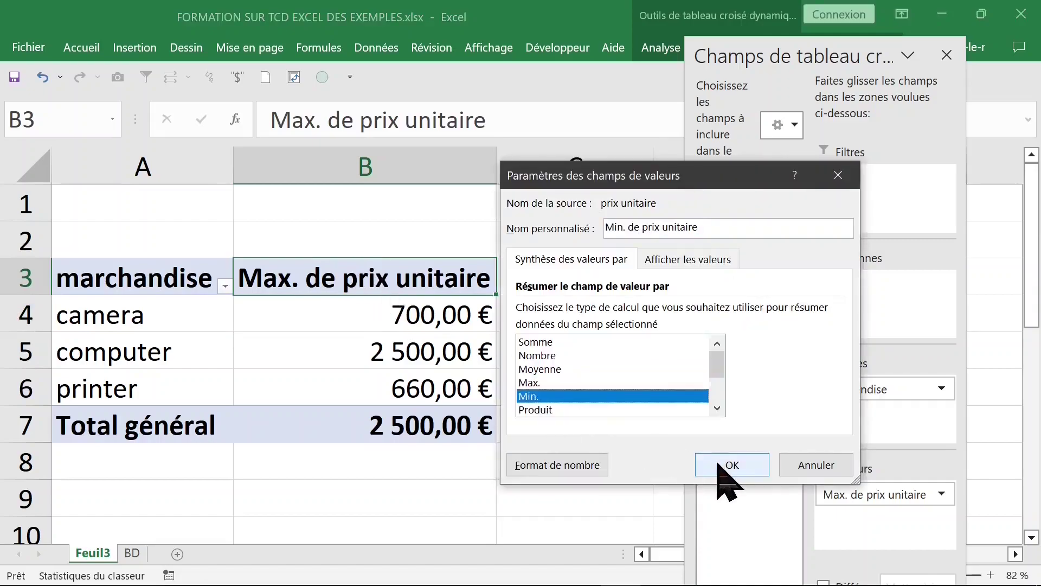
{"action": "left_click", "coordinate": [730, 464]}
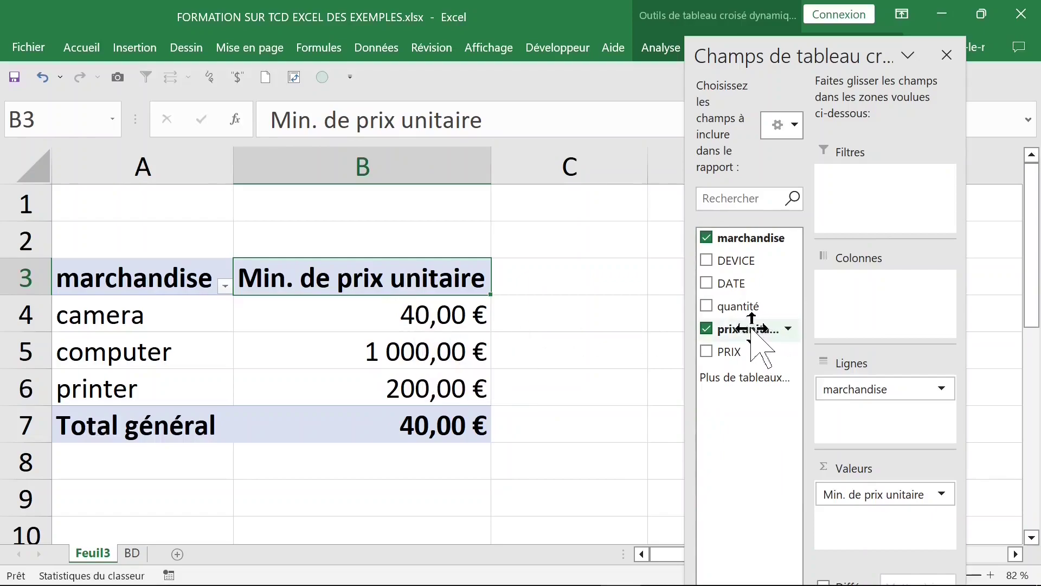
Step: Add prix unitaire to Valeurs twice more, creating two Somme de prix unitaire columns
{"action": "mouse_move", "coordinate": [751, 336]}
{"action": "left_mouse_down"}
{"action": "mouse_move", "coordinate": [901, 514]}
{"action": "mouse_move", "coordinate": [848, 504]}
{"action": "left_mouse_up"}
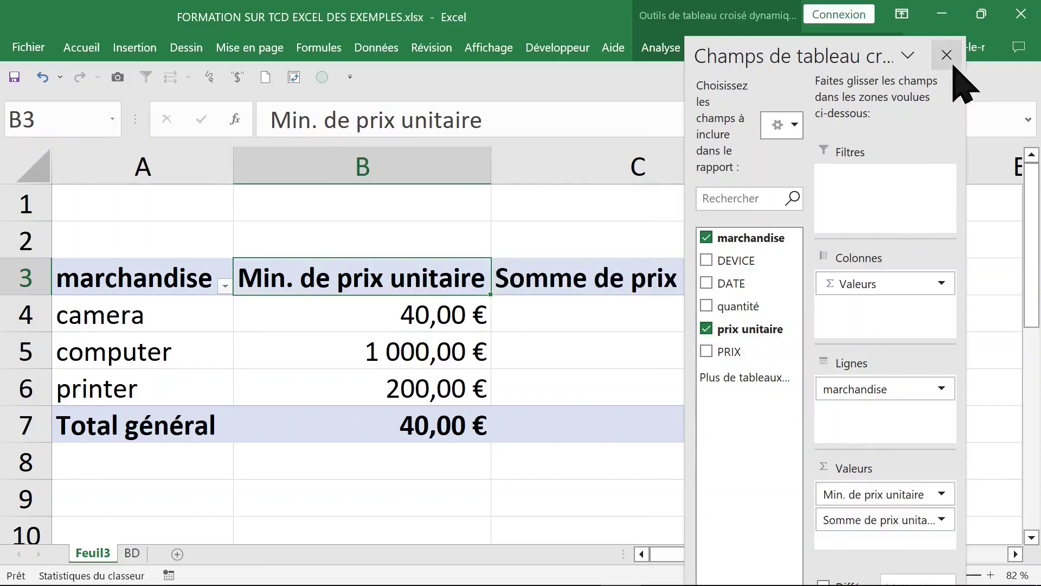
{"action": "left_click_drag", "start_coordinate": [751, 329], "coordinate": [874, 545]}
{"action": "mouse_move", "coordinate": [893, 58]}
{"action": "left_mouse_down"}
{"action": "mouse_move", "coordinate": [819, 64]}
{"action": "mouse_move", "coordinate": [245, 4]}
{"action": "left_mouse_up"}
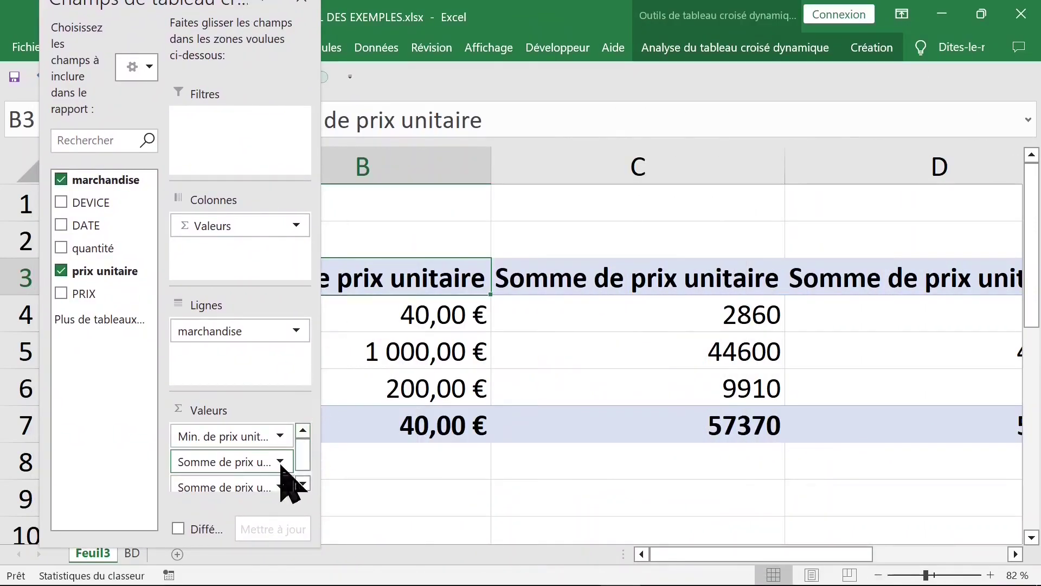
Step: Set the second prix unitaire value field to Max (700, 2500, 660) and close the field list
{"action": "left_click", "coordinate": [280, 461]}
{"action": "left_click", "coordinate": [280, 433]}
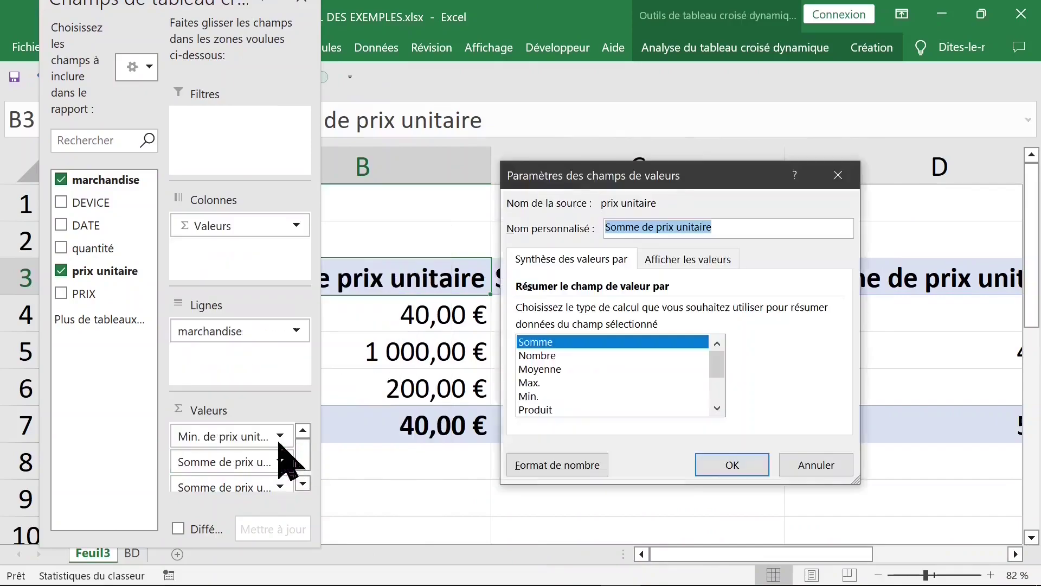
{"action": "left_click", "coordinate": [538, 384]}
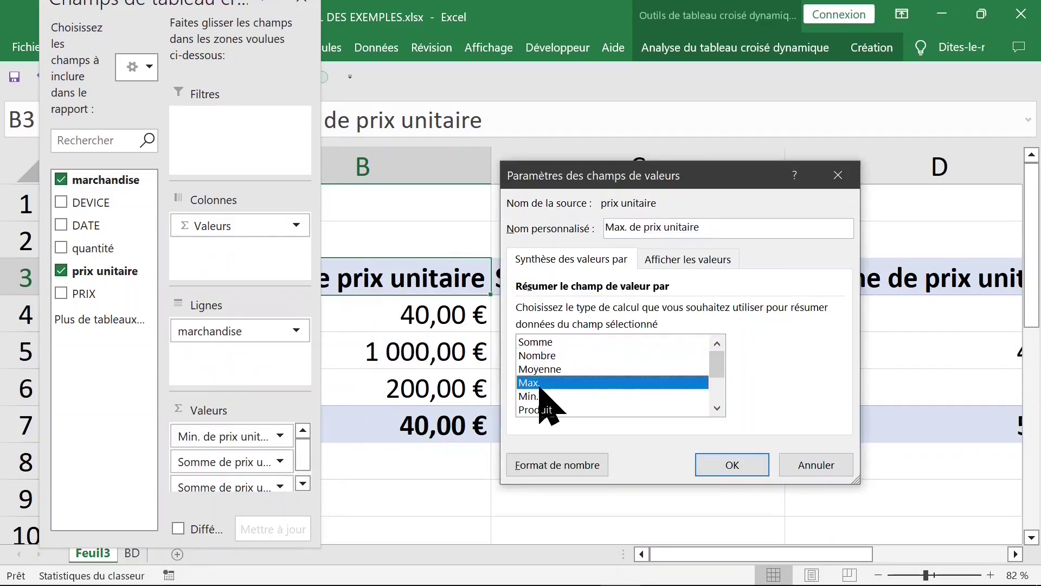
{"action": "left_click", "coordinate": [746, 465]}
{"action": "left_click", "coordinate": [889, 282]}
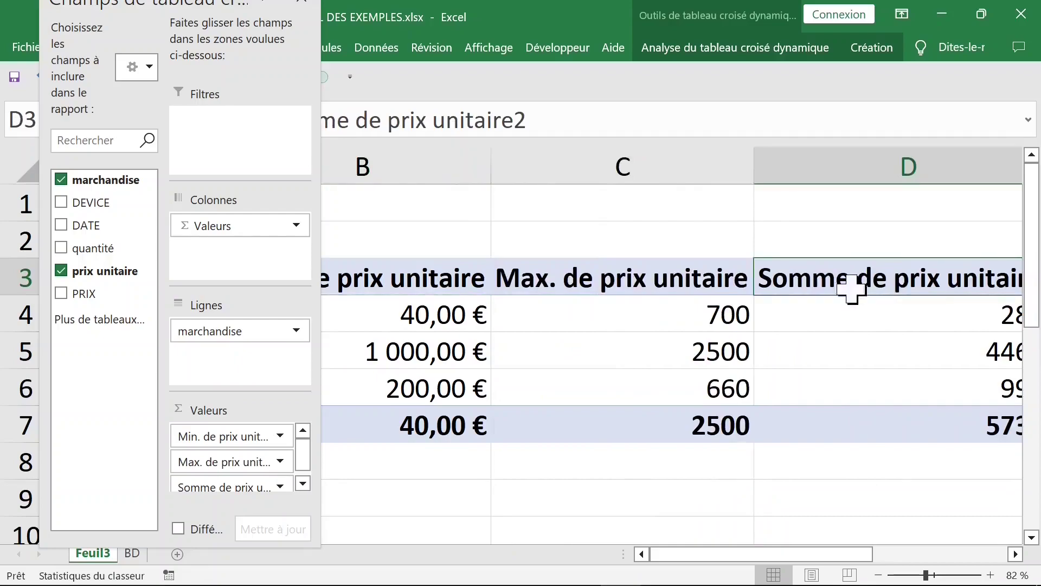
{"action": "left_click", "coordinate": [774, 157]}
Step: Try an average-in-euros summary on column D, then undo it back to Somme de prix unitaire2
{"action": "left_click", "coordinate": [769, 246]}
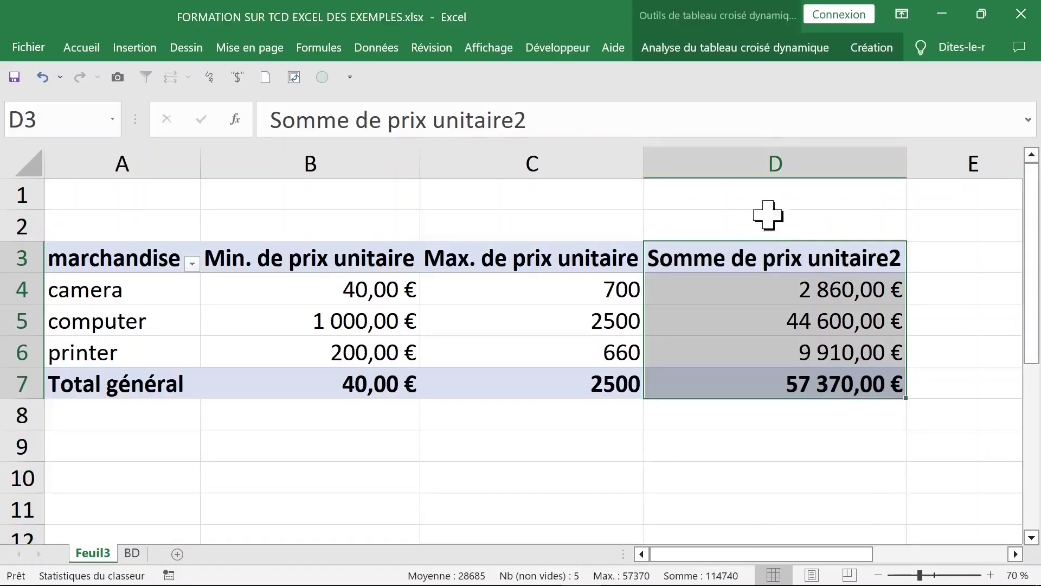
{"action": "left_click", "coordinate": [775, 160]}
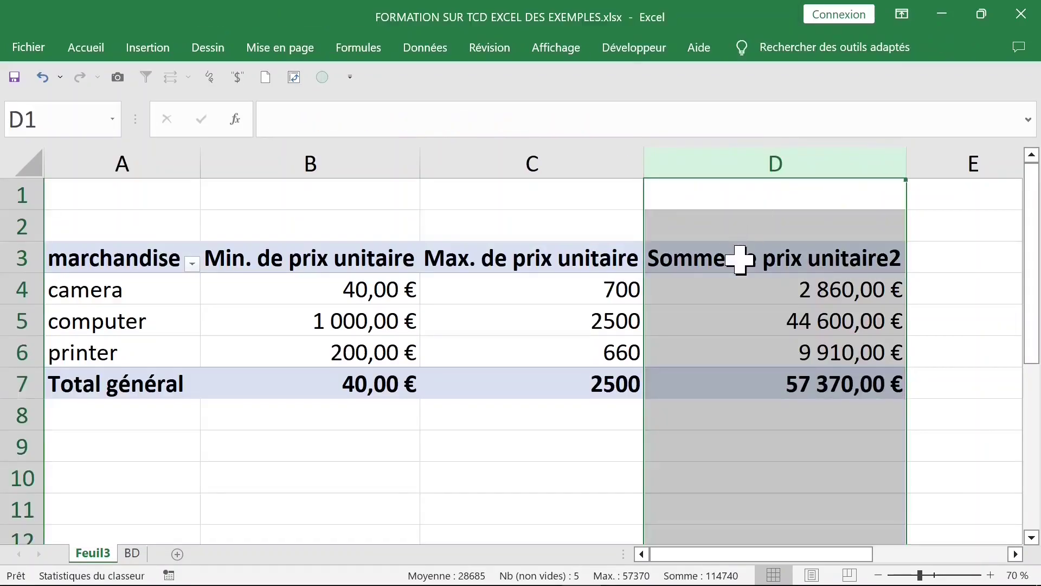
{"action": "left_click", "coordinate": [740, 259]}
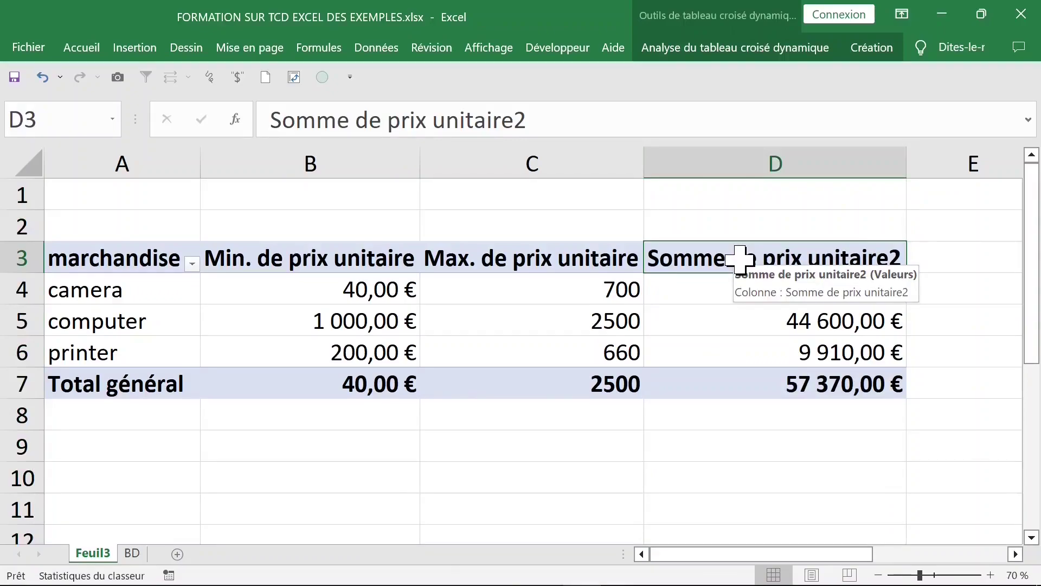
{"action": "double_click", "coordinate": [740, 259]}
{"action": "mouse_move", "coordinate": [755, 184]}
{"action": "left_mouse_down"}
{"action": "mouse_move", "coordinate": [764, 366]}
{"action": "mouse_move", "coordinate": [708, 144]}
{"action": "left_mouse_up"}
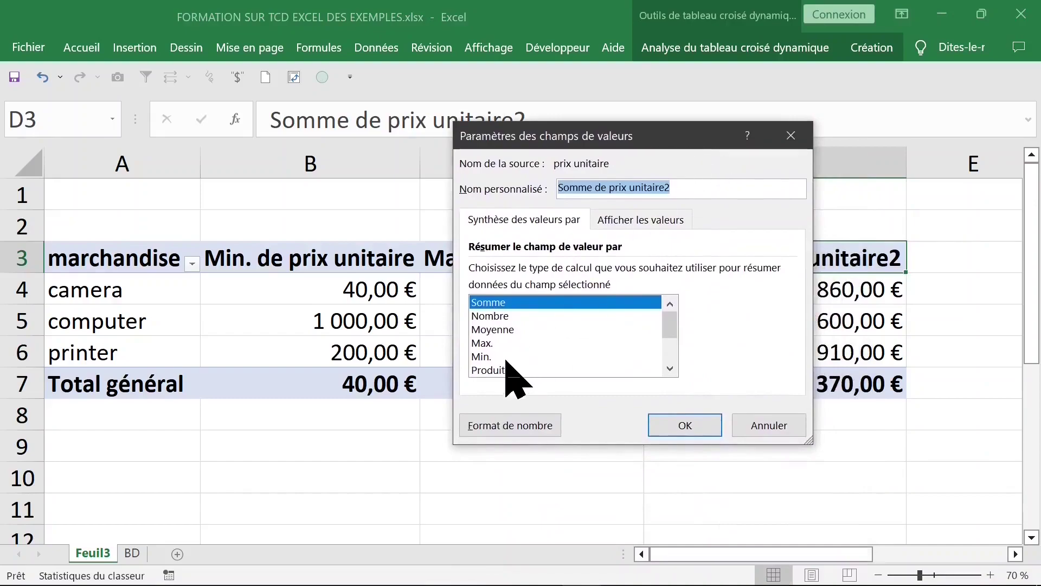
{"action": "left_click", "coordinate": [507, 329]}
{"action": "left_click", "coordinate": [532, 426]}
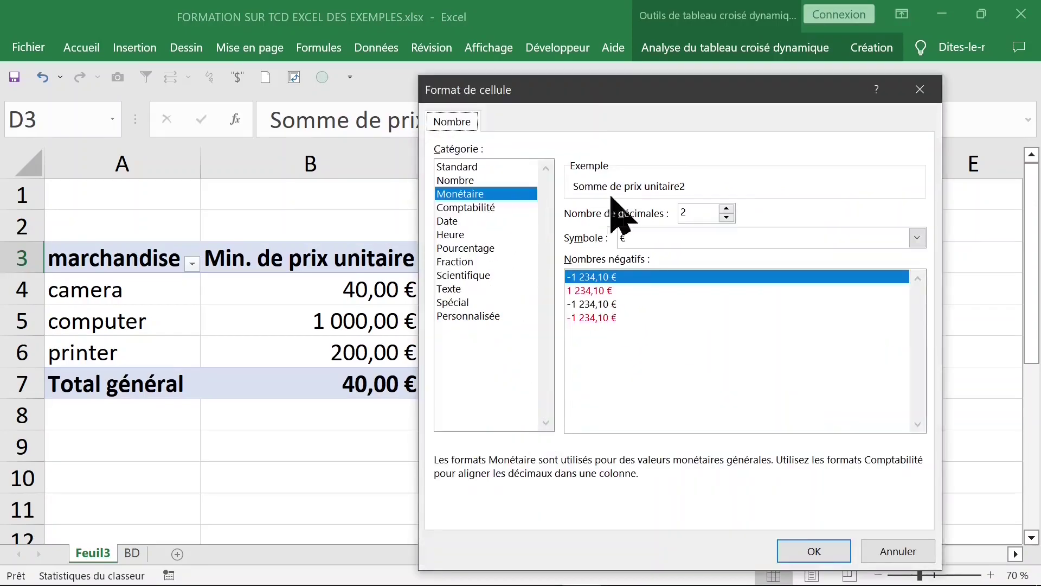
{"action": "left_click", "coordinate": [814, 551]}
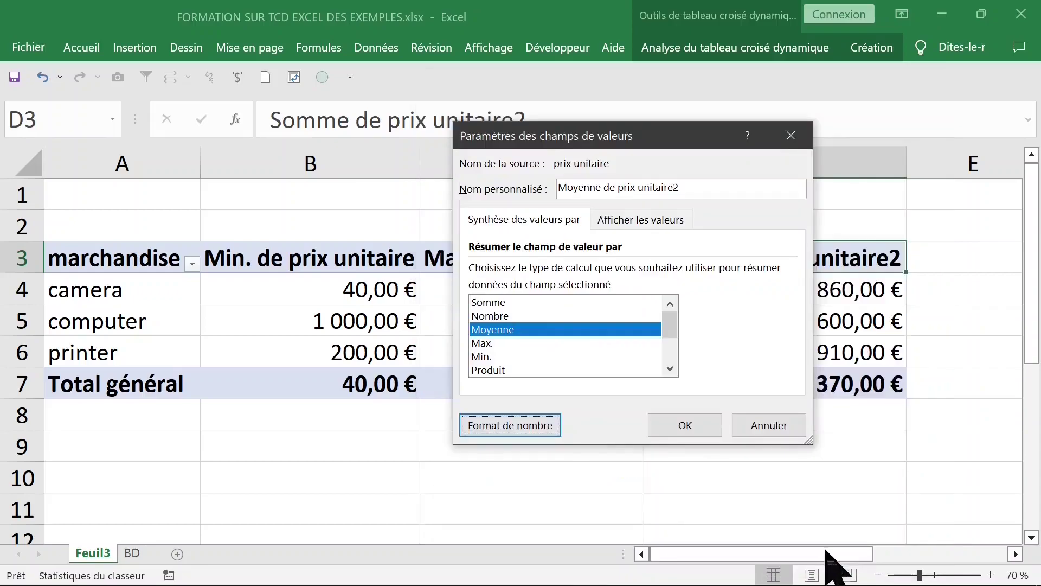
{"action": "left_click", "coordinate": [680, 425]}
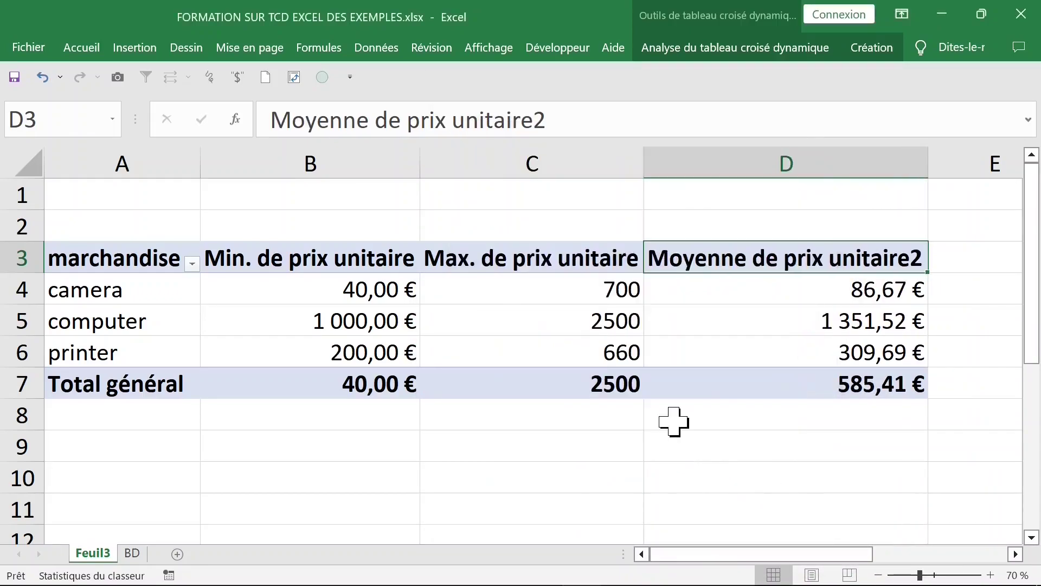
{"action": "left_click", "coordinate": [43, 77]}
Step: Summarise column D as Moyenne in Monétaire euros: 86,67 €, 1 351,52 €, 309,69 €
{"action": "right_click", "coordinate": [689, 262]}
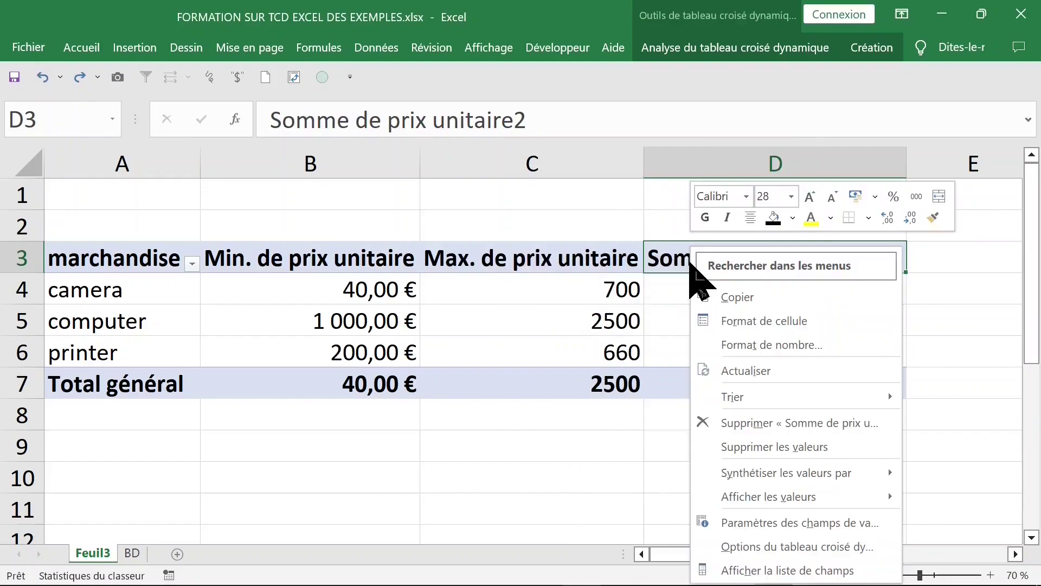
{"action": "left_click", "coordinate": [811, 570]}
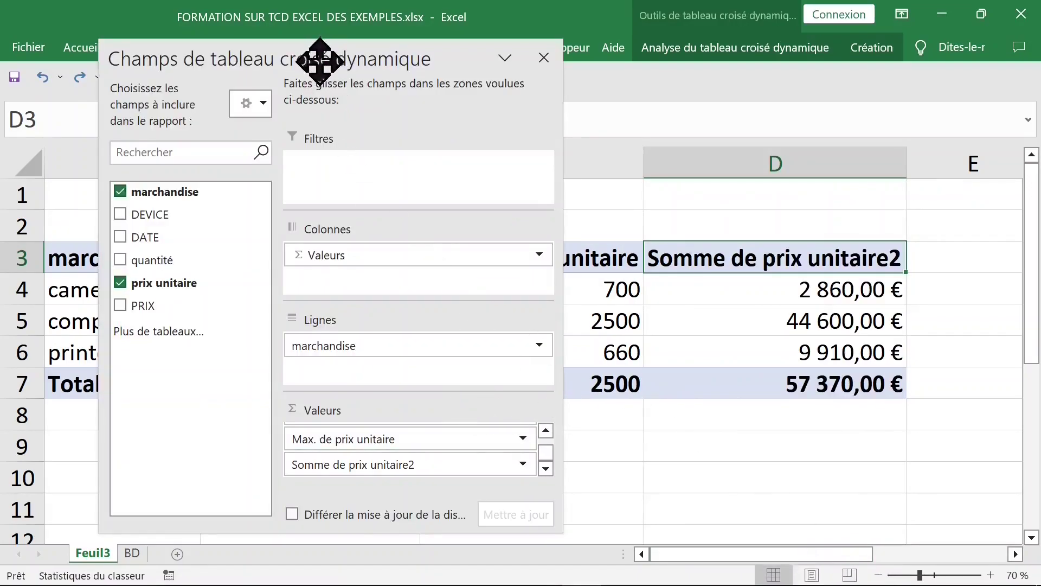
{"action": "left_click_drag", "start_coordinate": [321, 63], "coordinate": [378, 16]}
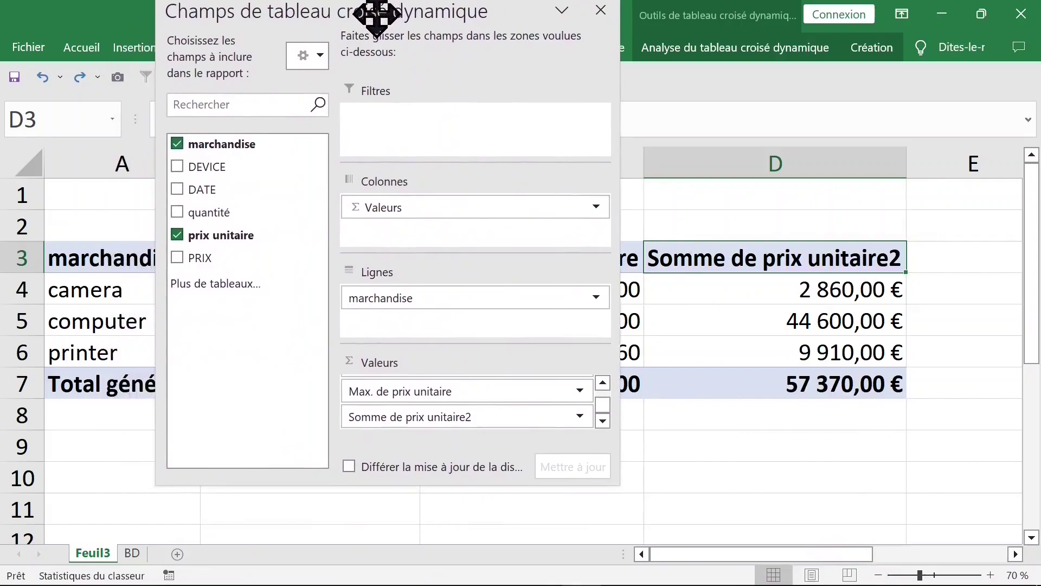
{"action": "left_click", "coordinate": [579, 416]}
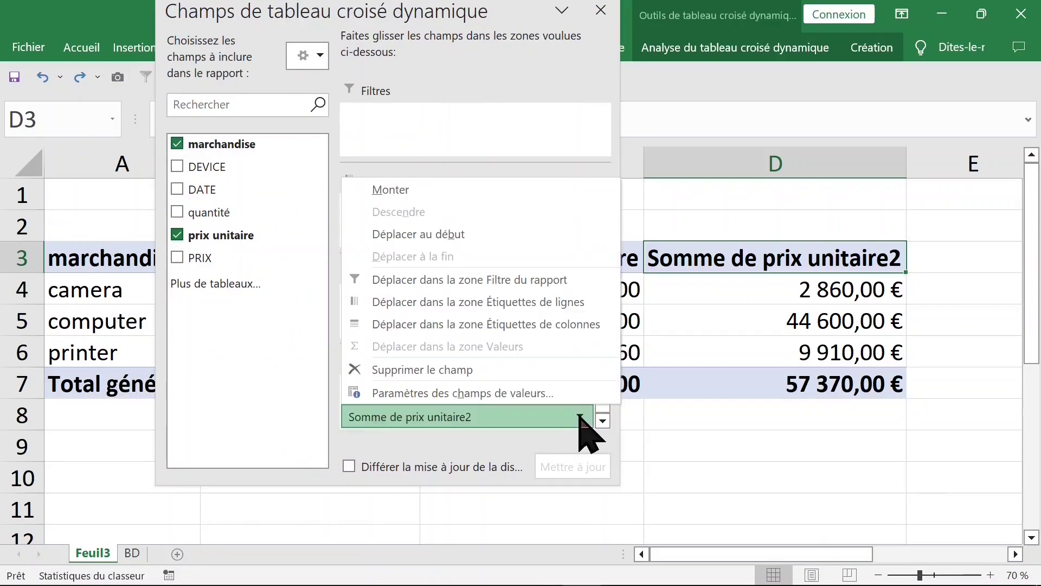
{"action": "left_click", "coordinate": [488, 394]}
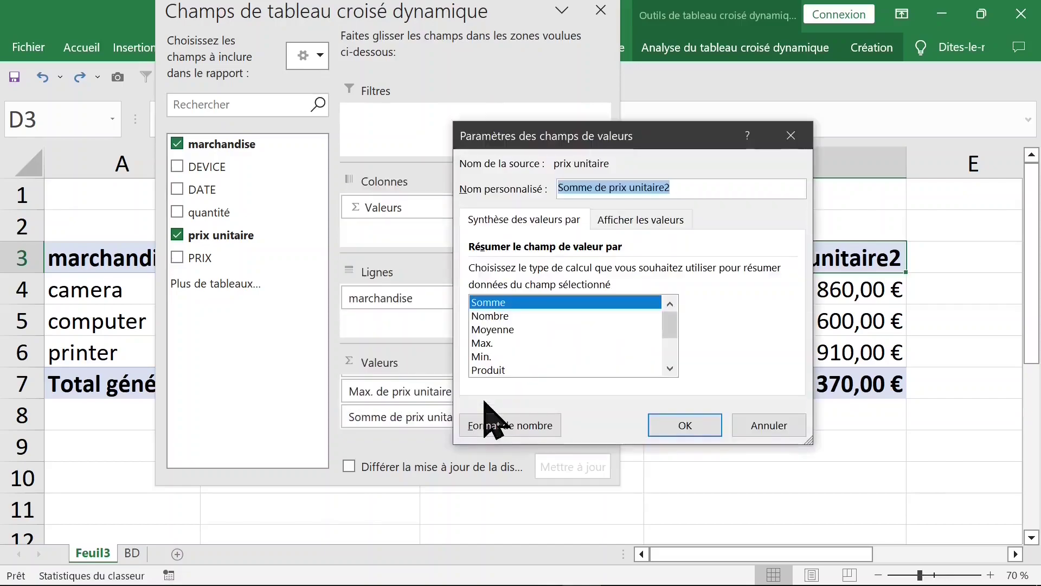
{"action": "left_click", "coordinate": [493, 329]}
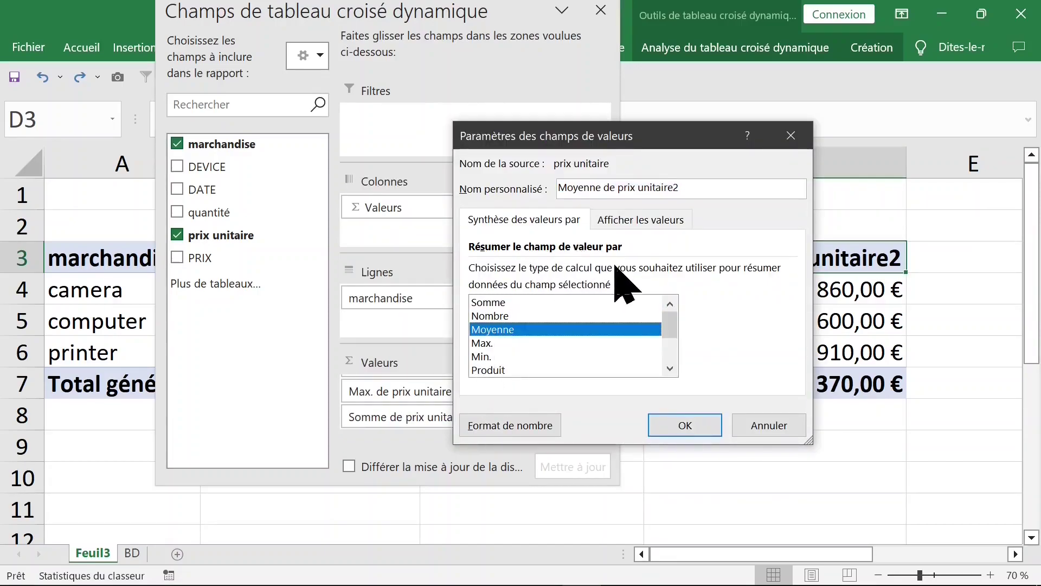
{"action": "left_click", "coordinate": [515, 429]}
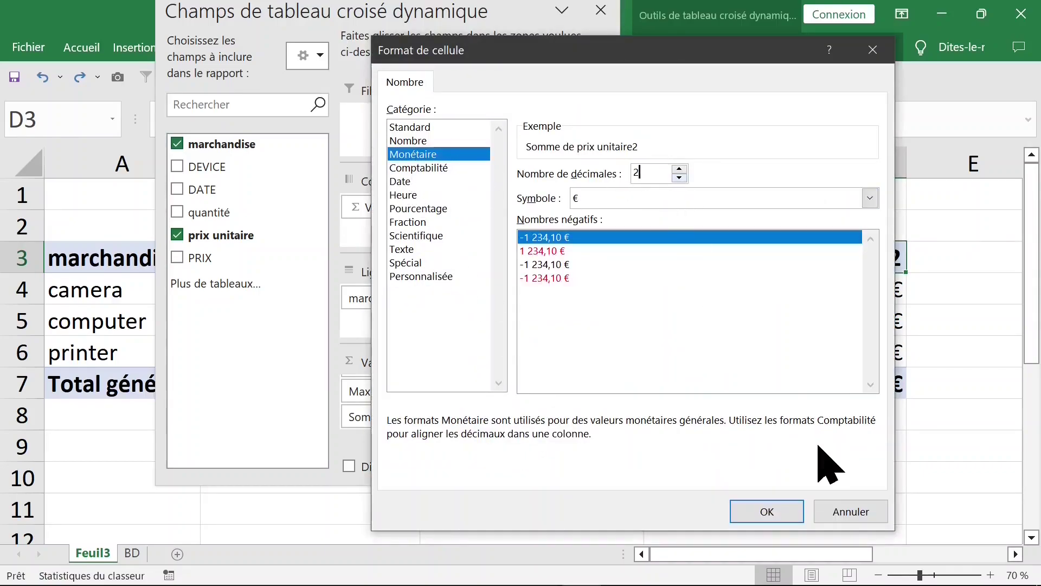
{"action": "left_click", "coordinate": [781, 515]}
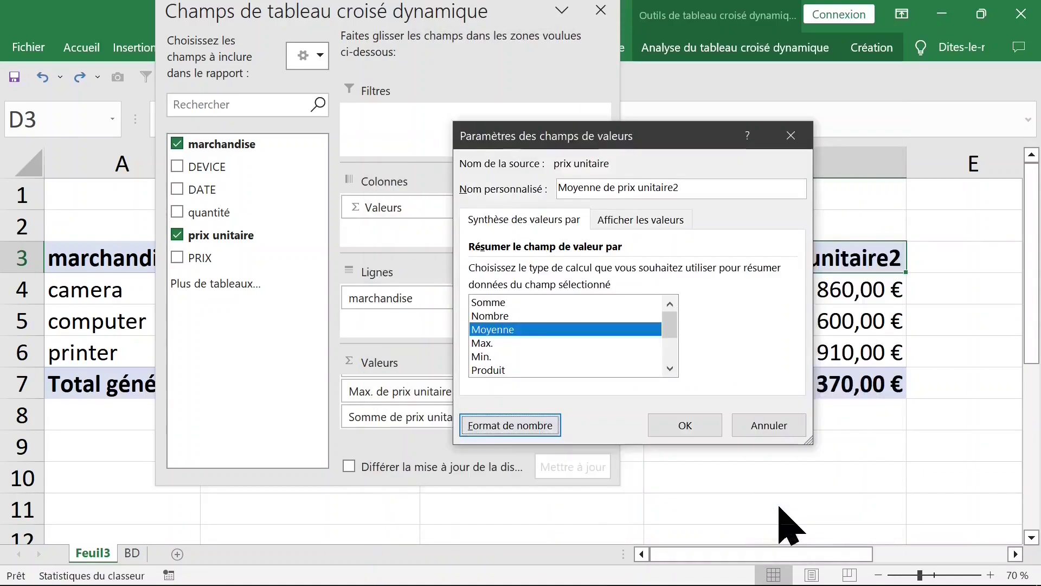
{"action": "left_click", "coordinate": [684, 426]}
{"action": "left_click", "coordinate": [732, 451]}
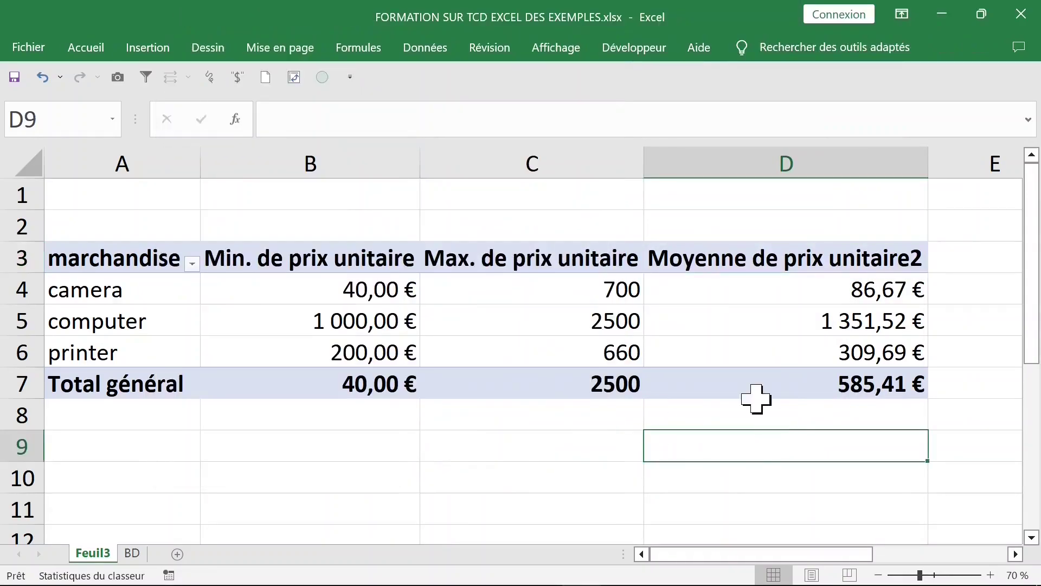
{"action": "left_click", "coordinate": [707, 260]}
{"action": "left_click", "coordinate": [598, 12]}
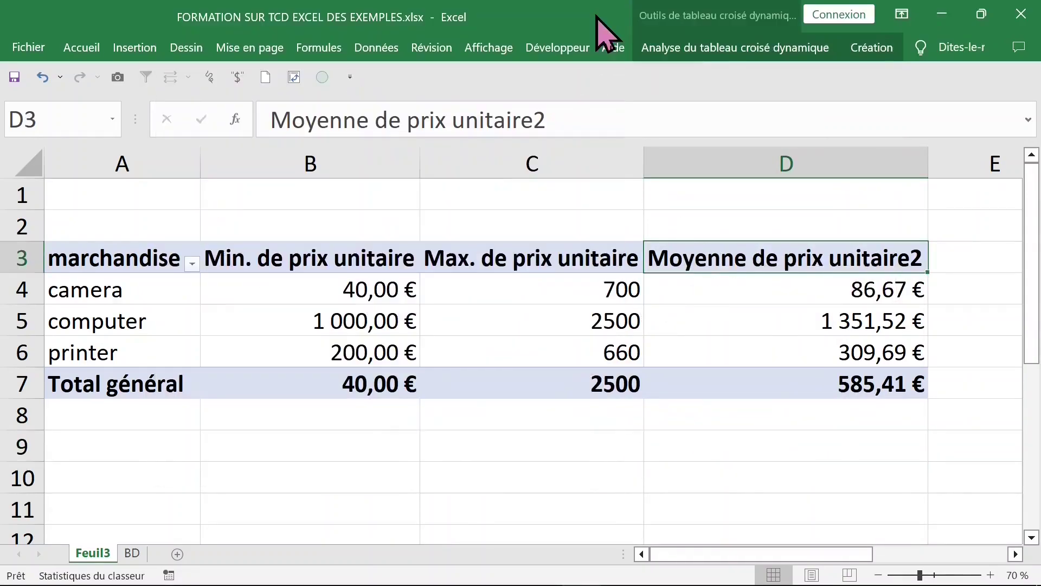
{"action": "left_click", "coordinate": [704, 291]}
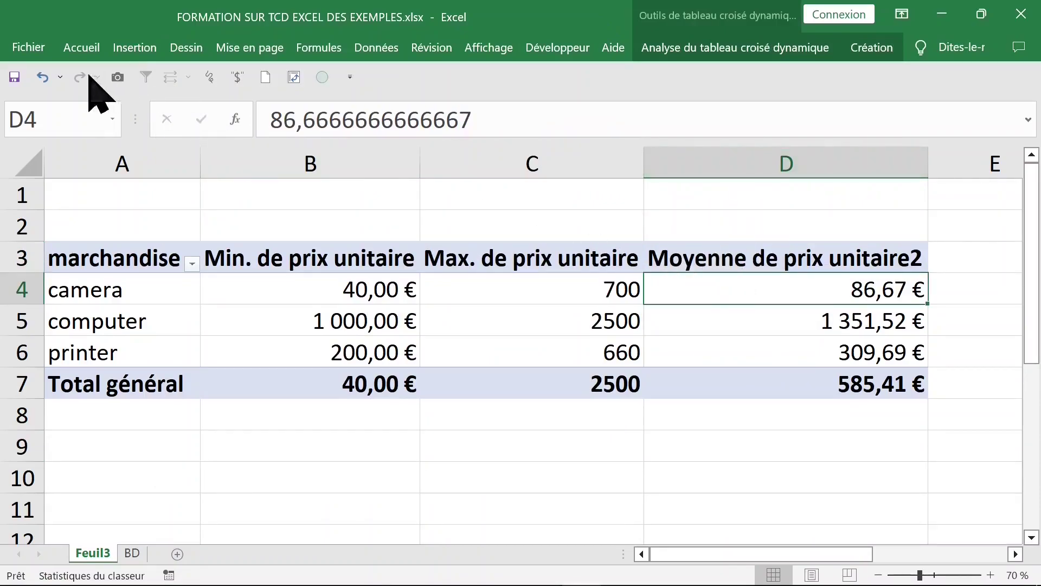
{"action": "left_click", "coordinate": [43, 77]}
{"action": "left_click", "coordinate": [687, 292]}
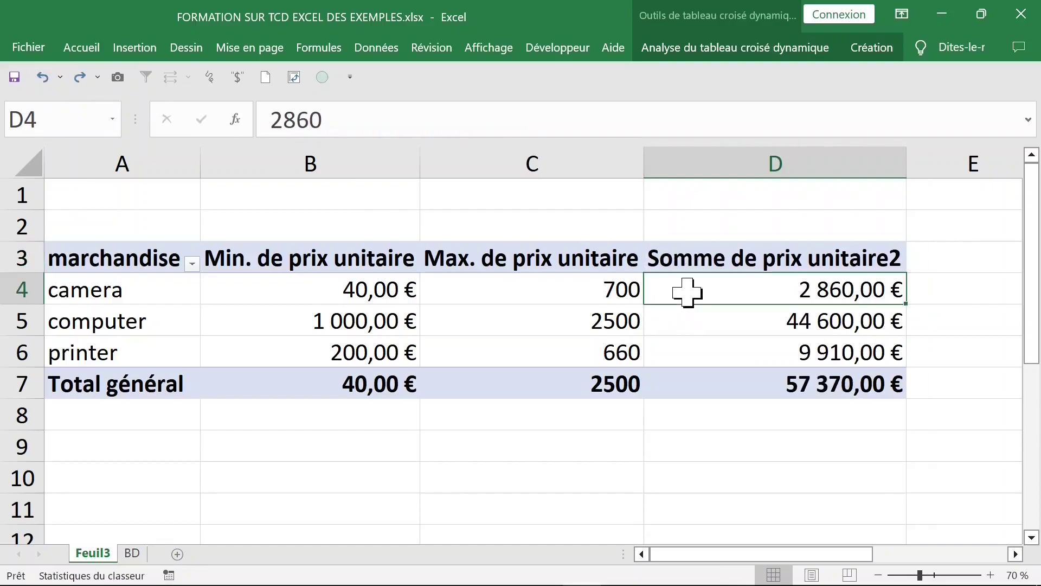
{"action": "left_click", "coordinate": [724, 151]}
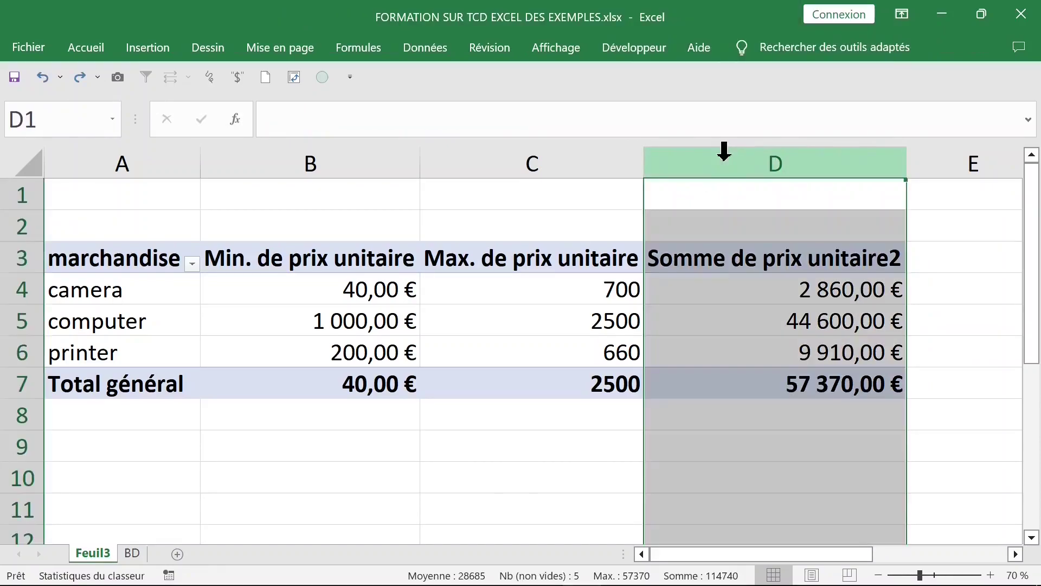
{"action": "left_click", "coordinate": [698, 291]}
{"action": "right_click", "coordinate": [699, 292]}
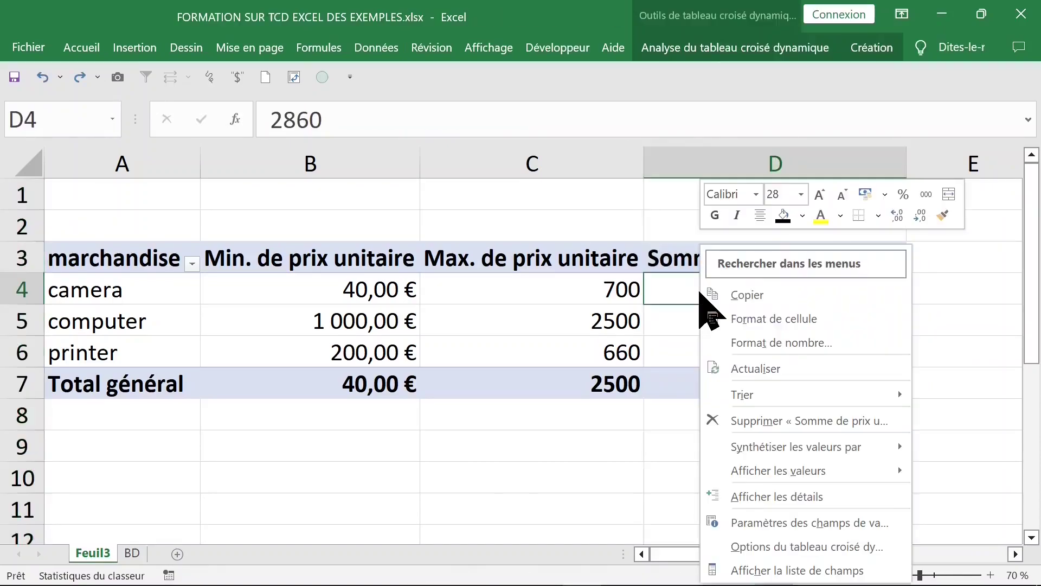
{"action": "mouse_move", "coordinate": [796, 447]}
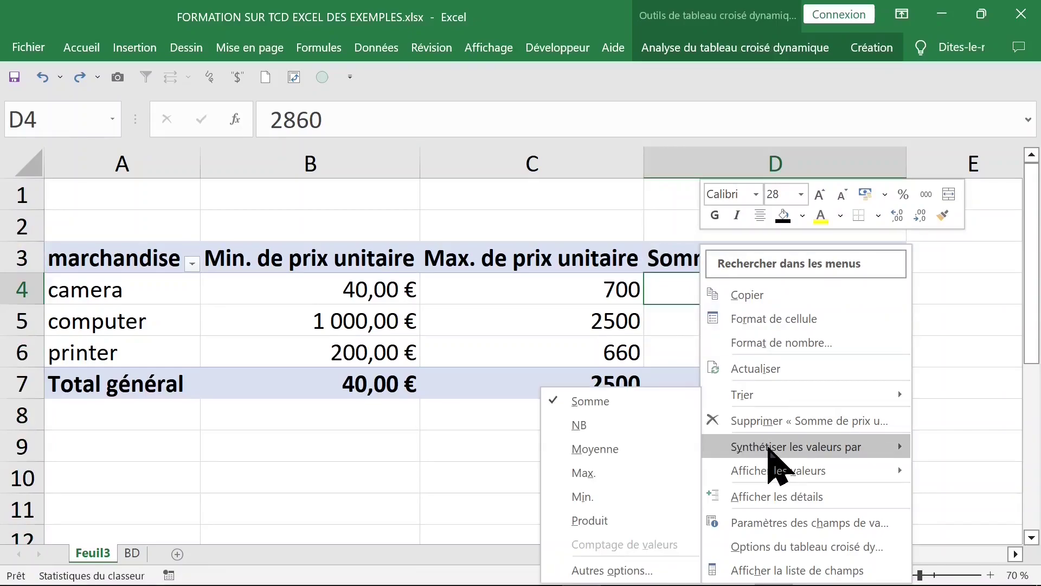
{"action": "left_click", "coordinate": [617, 449]}
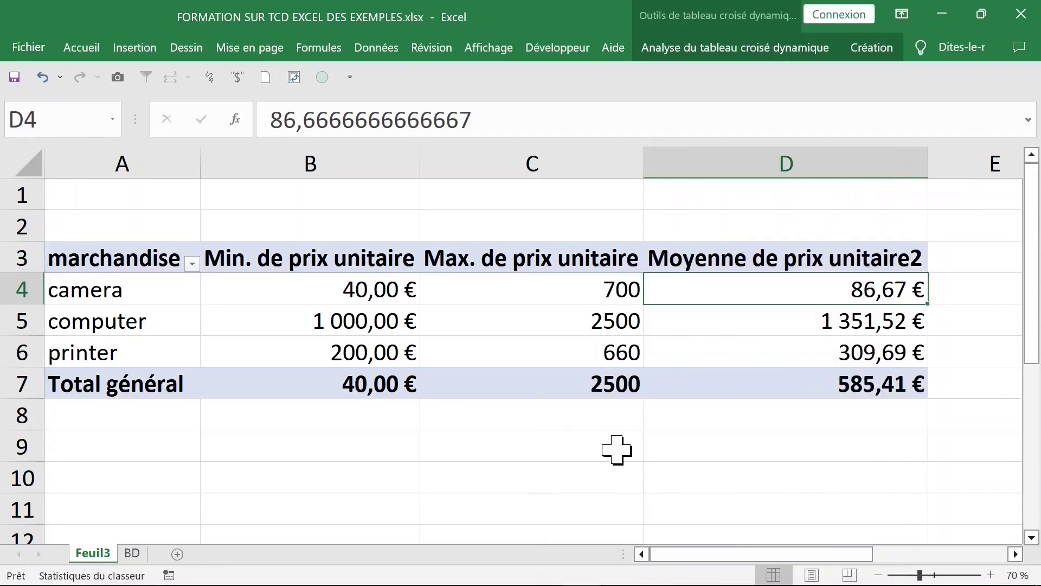
Step: Format the Moyenne de prix unitaire2 values in column D as euro currency with 2 decimals
{"action": "right_click", "coordinate": [760, 300]}
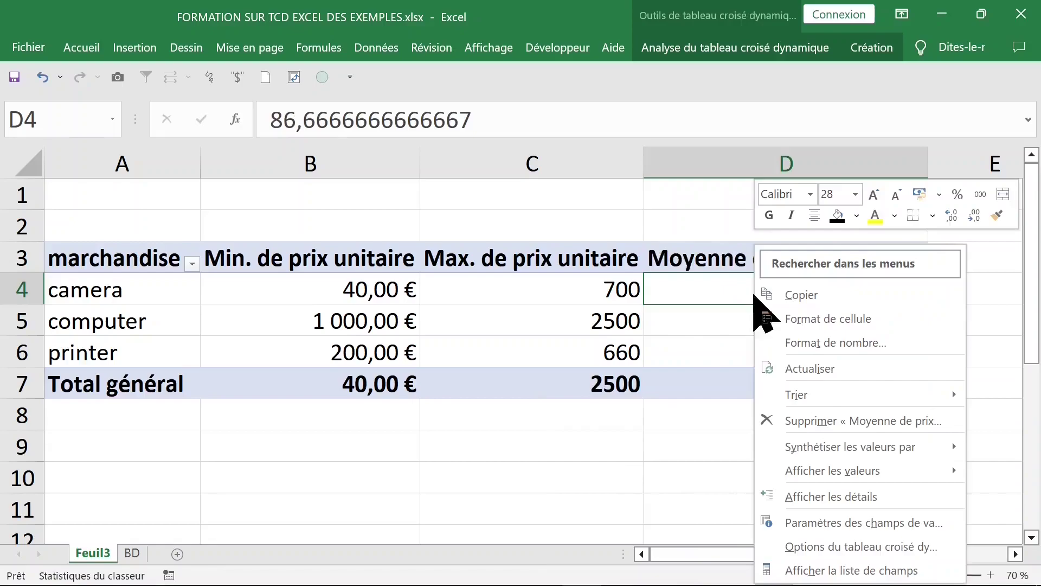
{"action": "left_click", "coordinate": [797, 341]}
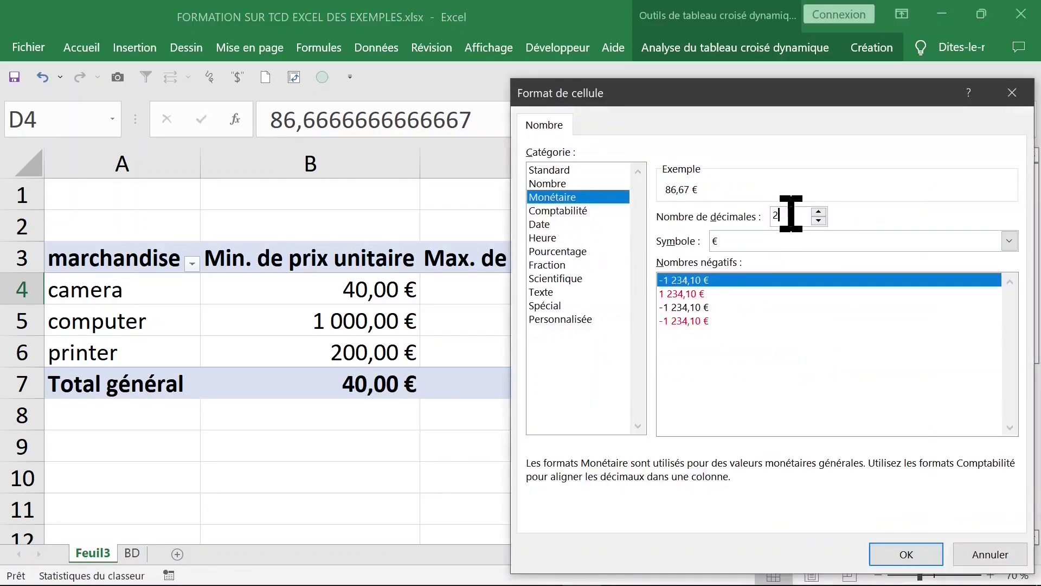
{"action": "left_click", "coordinate": [906, 553]}
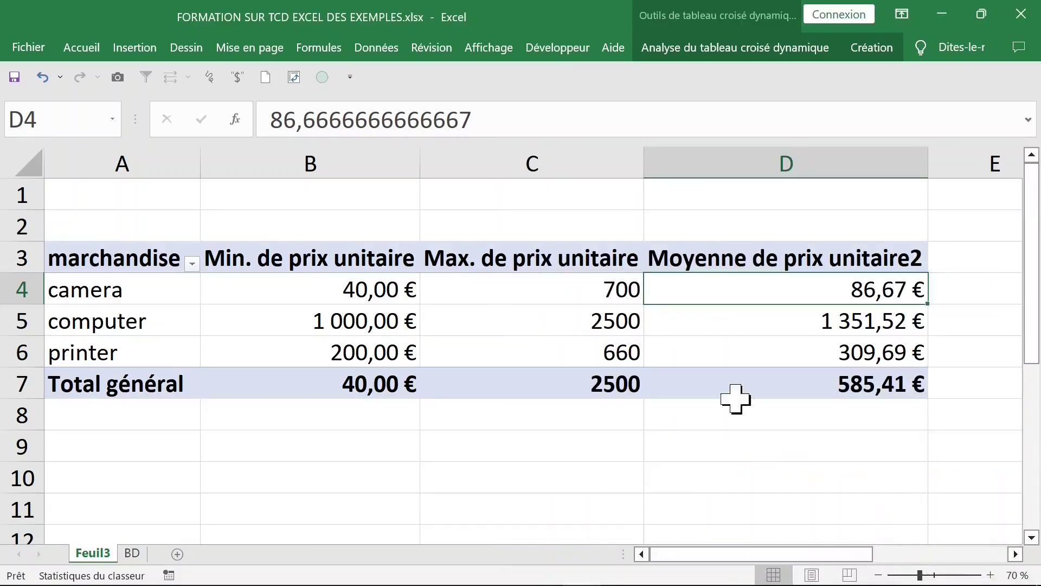
Step: Select columns B, C and D in turn, ending on the Min. de prix unitaire header in B3
{"action": "left_click", "coordinate": [488, 332]}
{"action": "left_click", "coordinate": [249, 260]}
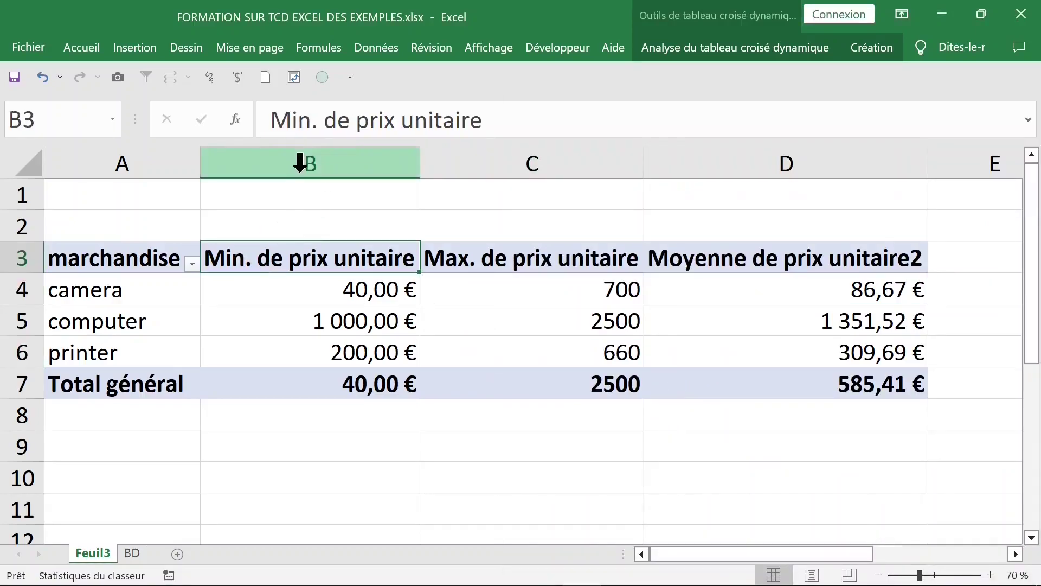
{"action": "left_click", "coordinate": [304, 160]}
{"action": "left_click", "coordinate": [530, 160]}
{"action": "left_click", "coordinate": [735, 166]}
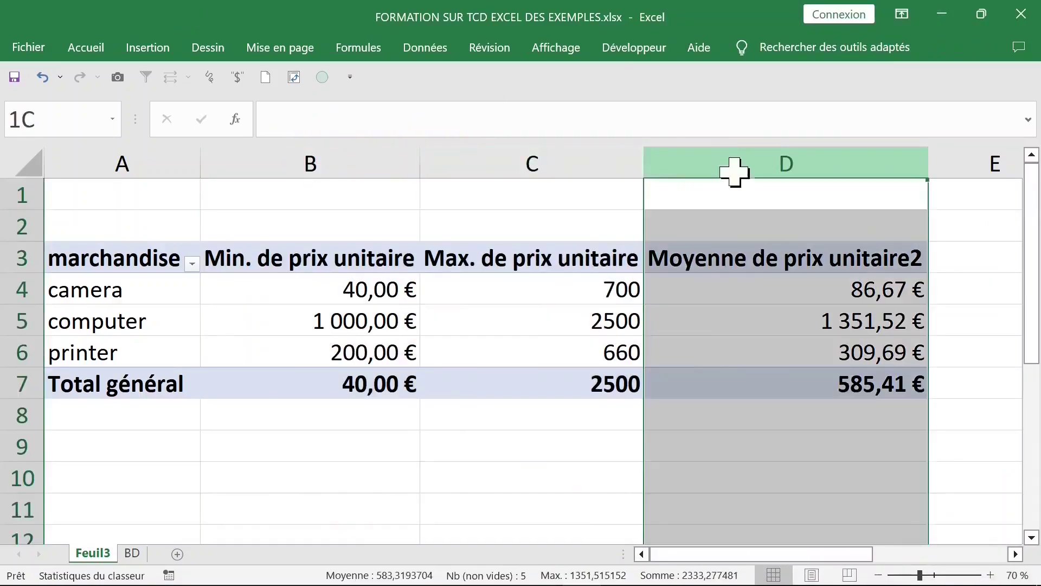
{"action": "left_click", "coordinate": [337, 255]}
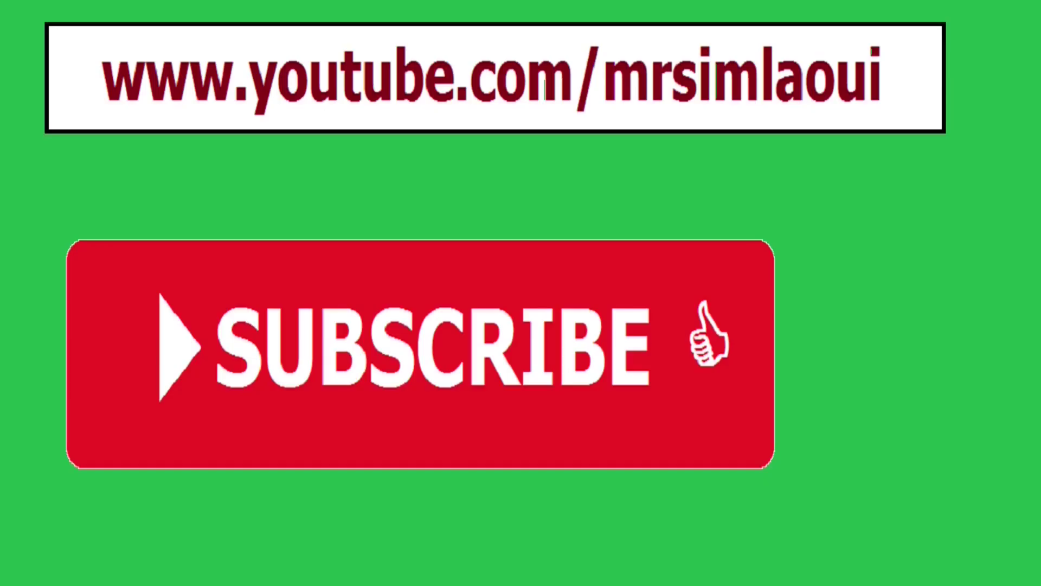